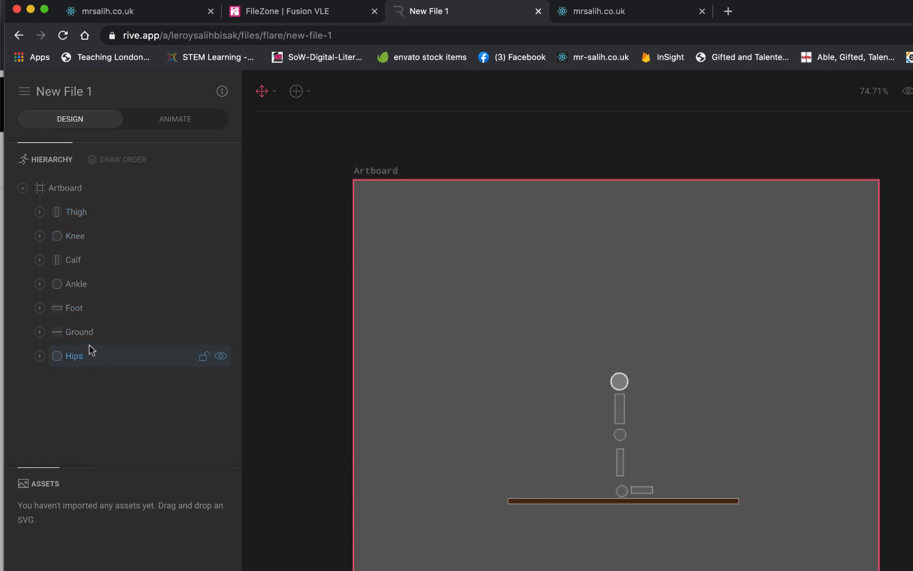
- Select the Hips, Thigh, Knee, Calf, Ankle and Foot one after another to identify each part on the artboard
left_click(90, 361)
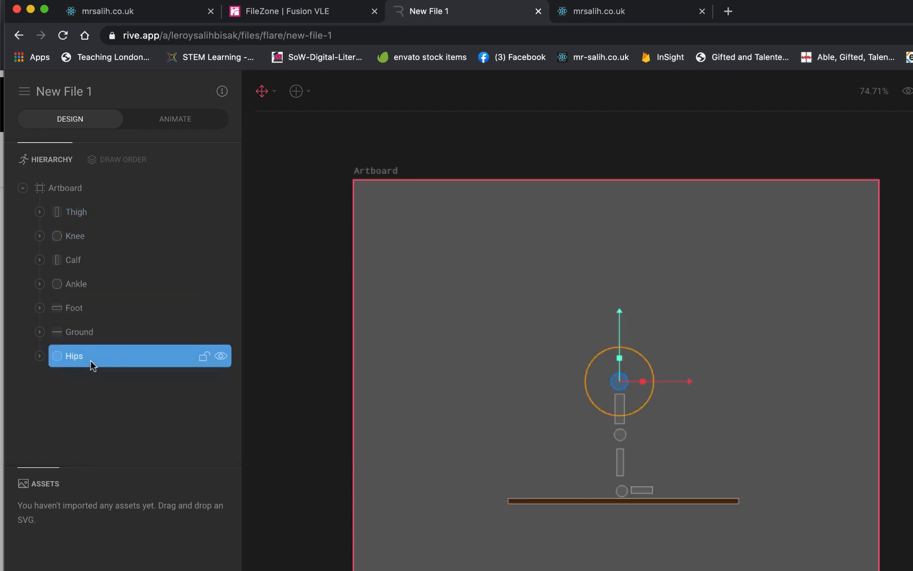
left_click(103, 214)
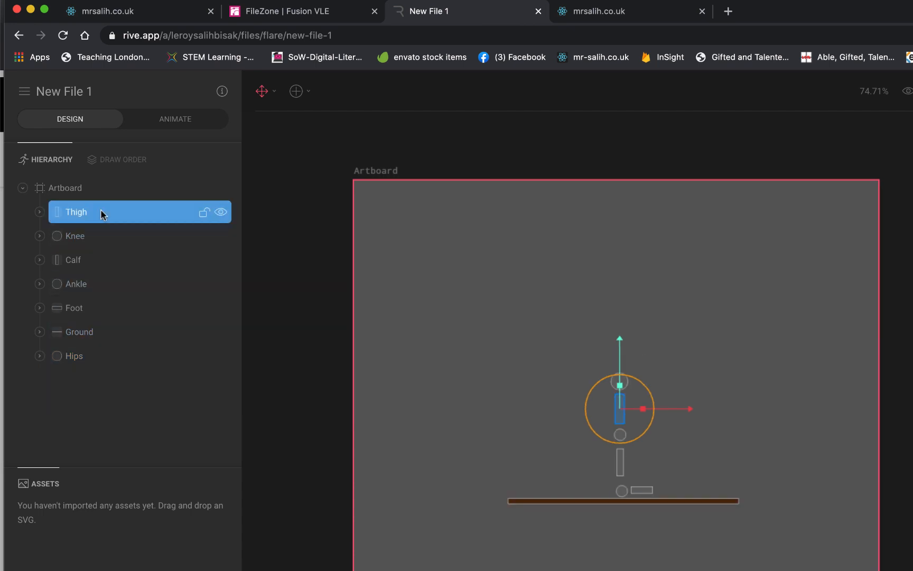
left_click(100, 239)
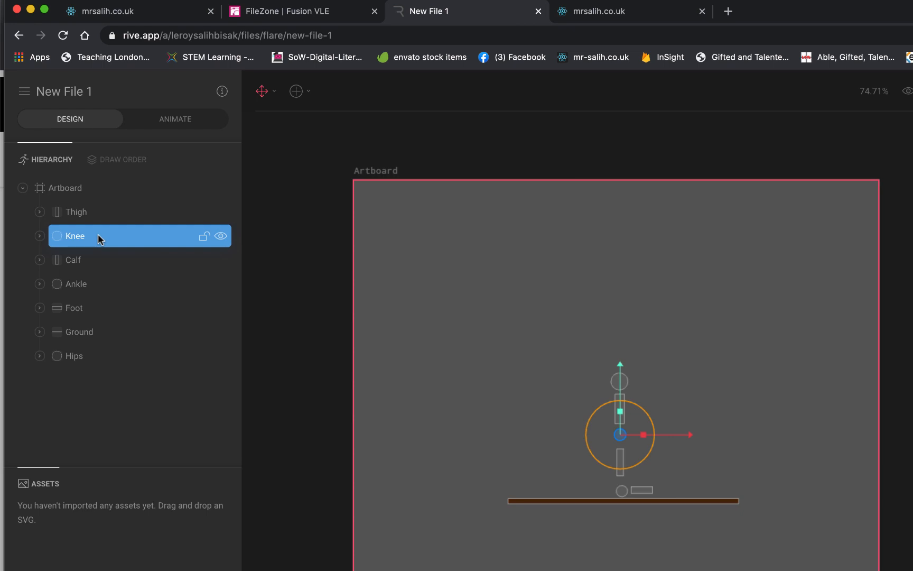
left_click(104, 262)
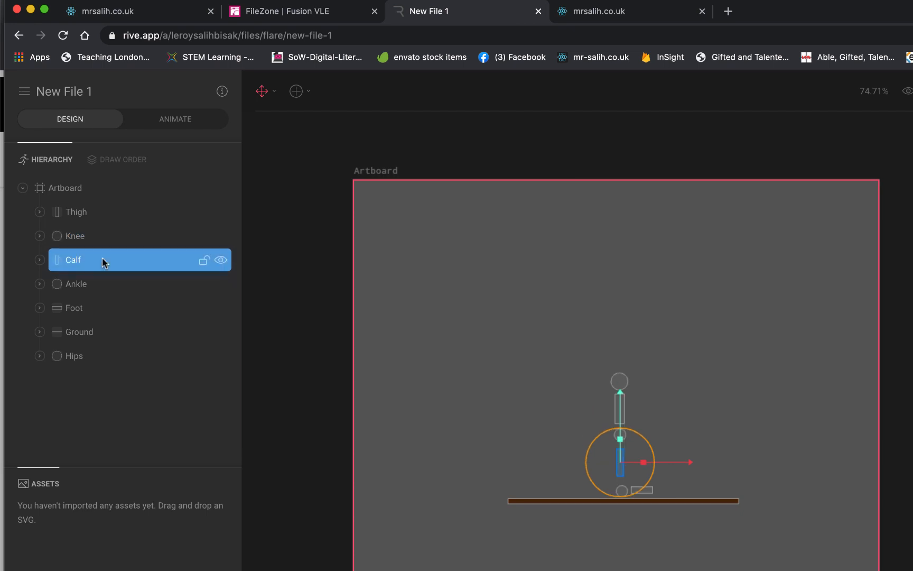
left_click(101, 289)
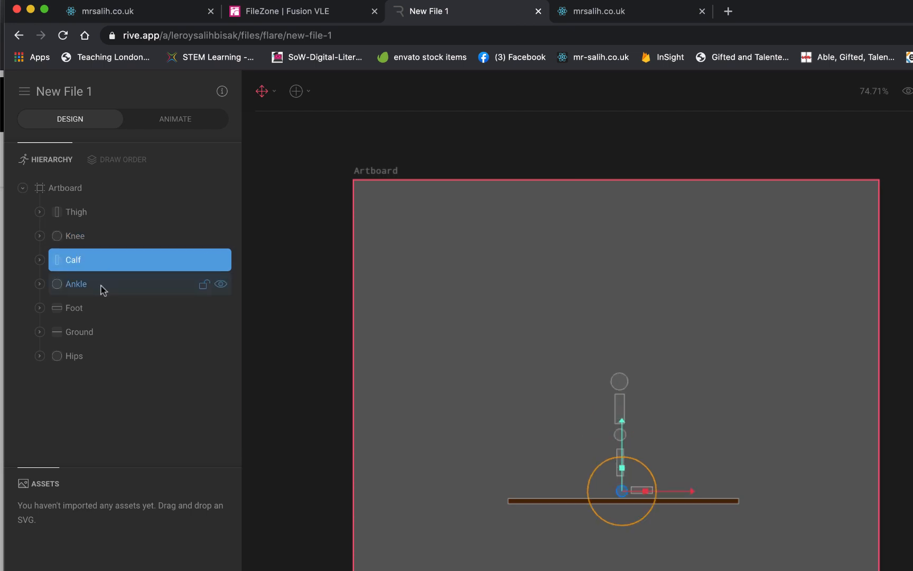
left_click(102, 316)
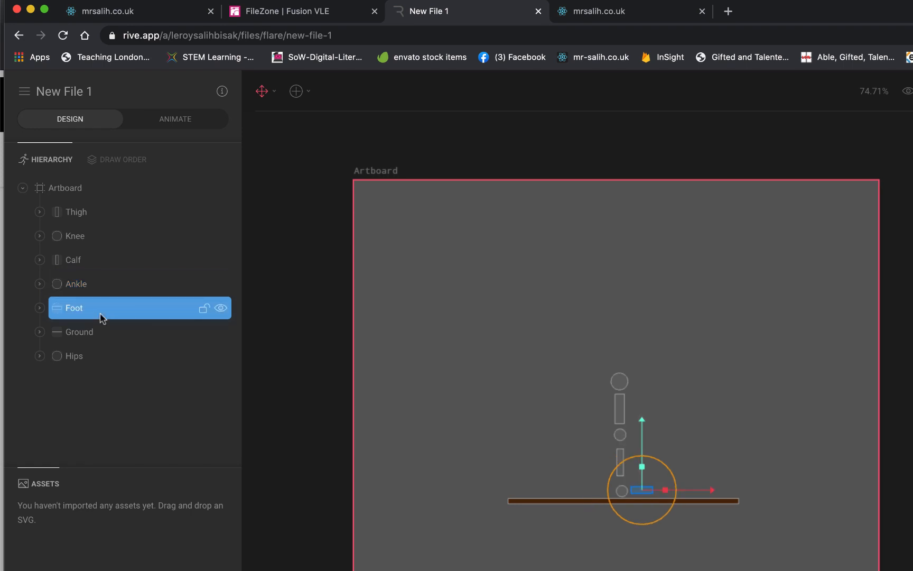
- Try moving the Hips alone sideways and upward, and undo both moves
left_click(98, 359)
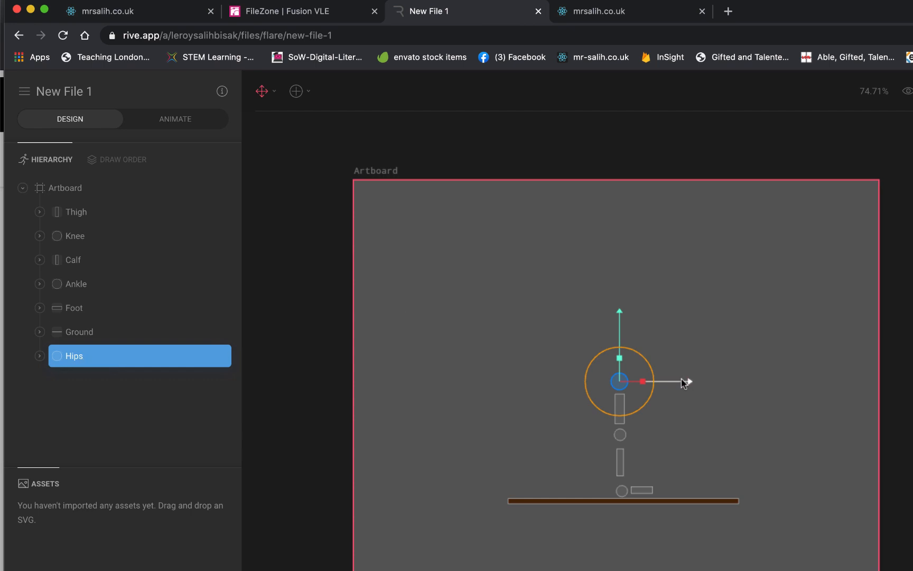
left_click_drag(686, 381, 742, 381)
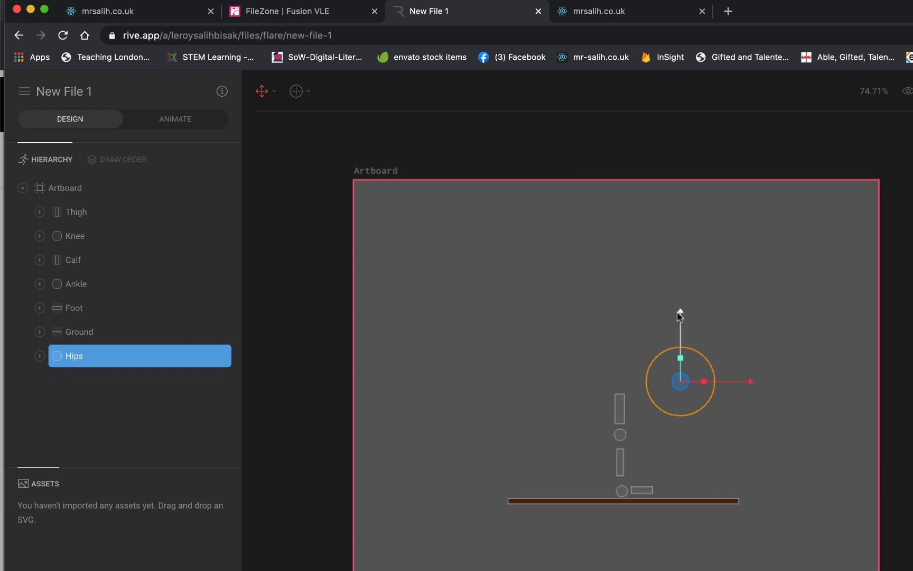
left_click_drag(681, 310, 682, 263)
key("super+z")
key("super+z")
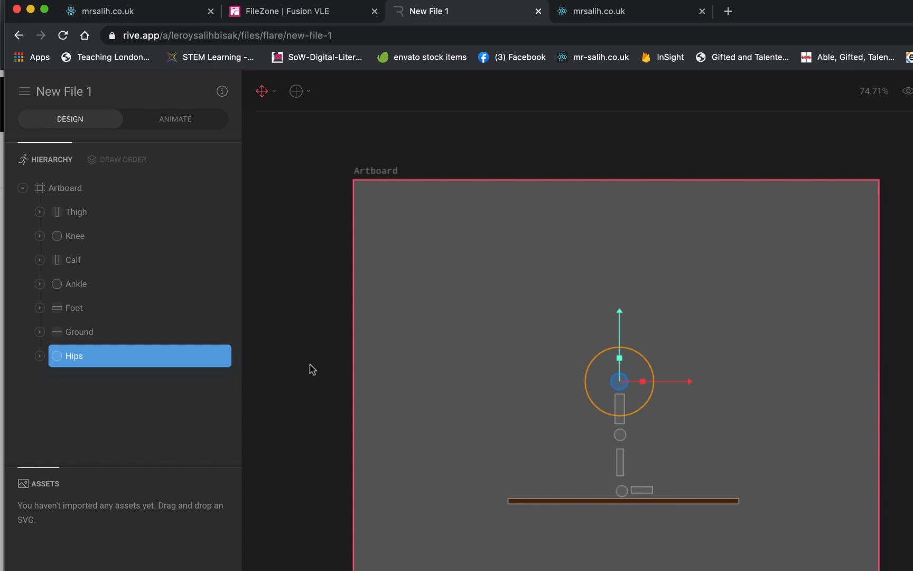
- Make the Thigh a child of the Hips in the hierarchy and expand the Hips group
left_click(100, 217)
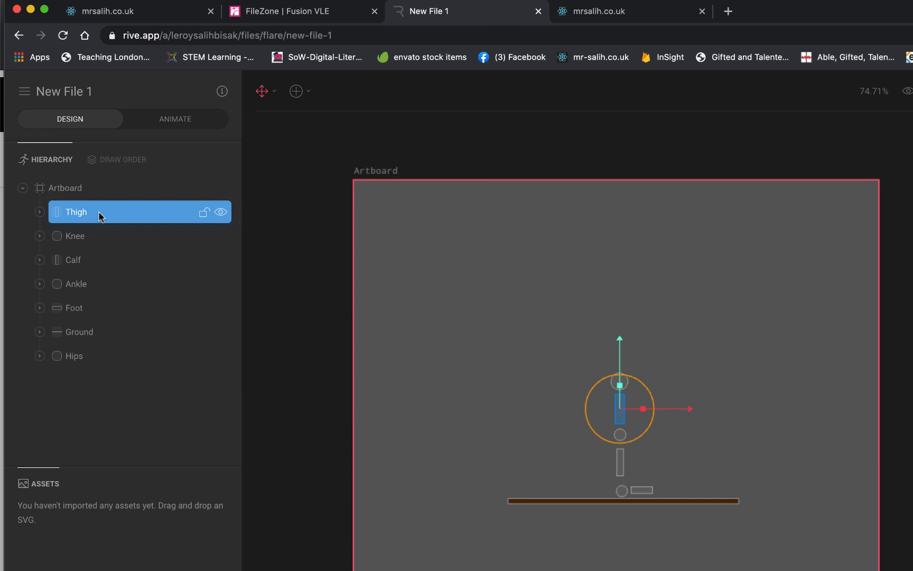
left_click_drag(98, 211, 79, 359)
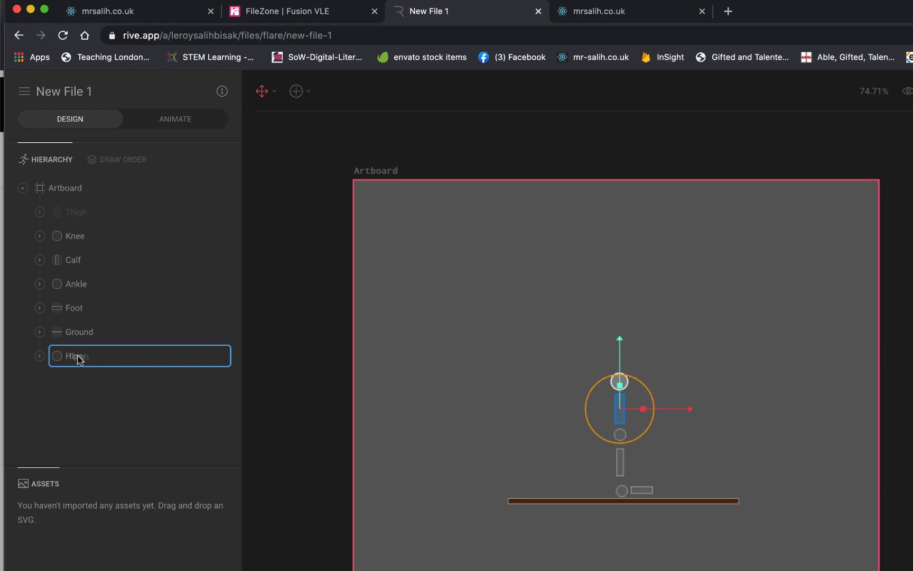
left_click_drag(79, 359, 80, 360)
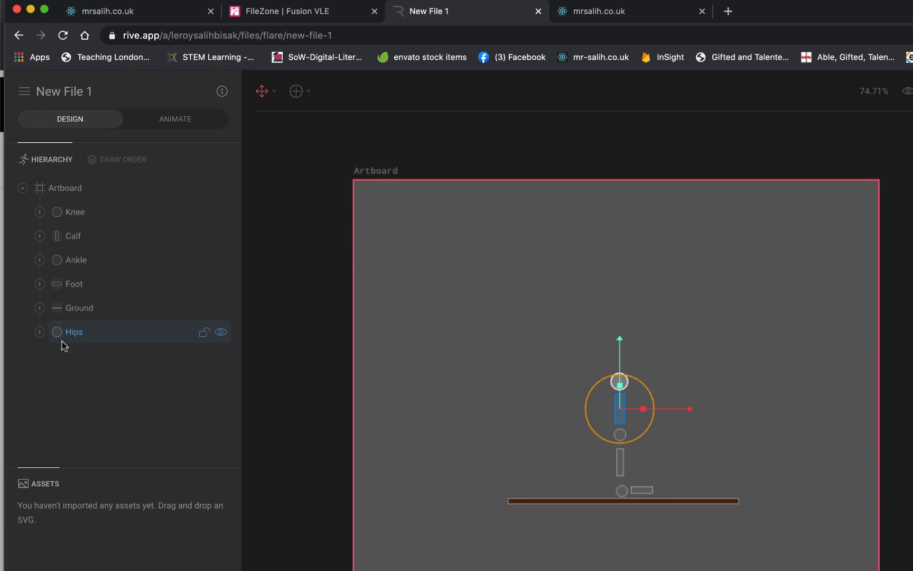
left_click(40, 332)
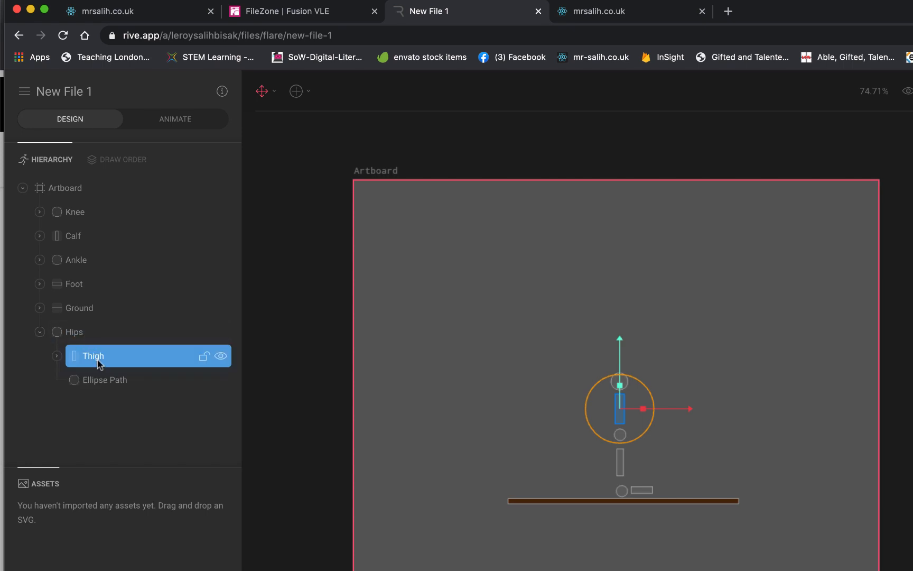
- Test the Hips–Thigh link by moving the Hips up and sideways and rotating them, undoing each change
left_click(98, 333)
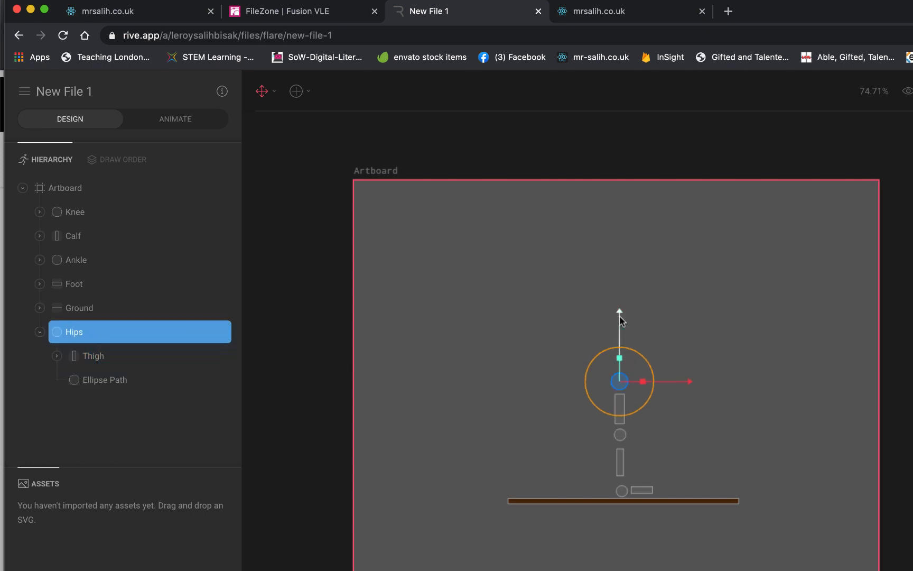
left_click_drag(621, 317, 621, 205)
left_click_drag(685, 275, 771, 277)
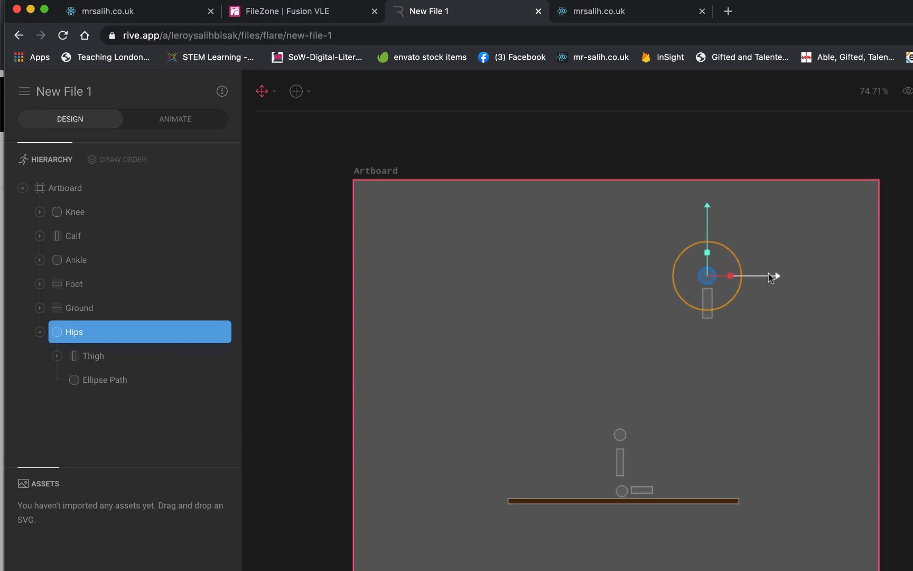
key("super+z")
key("super+z")
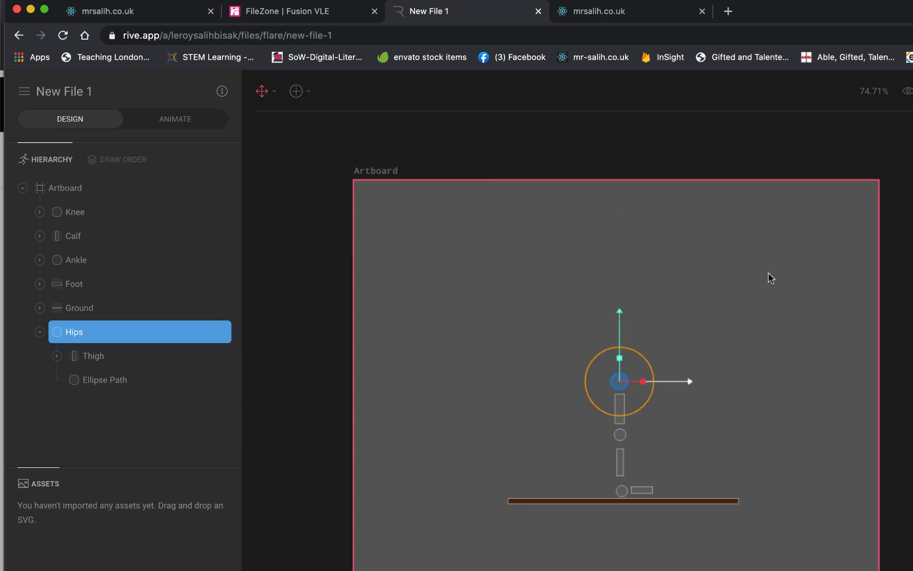
left_click_drag(649, 401, 662, 379)
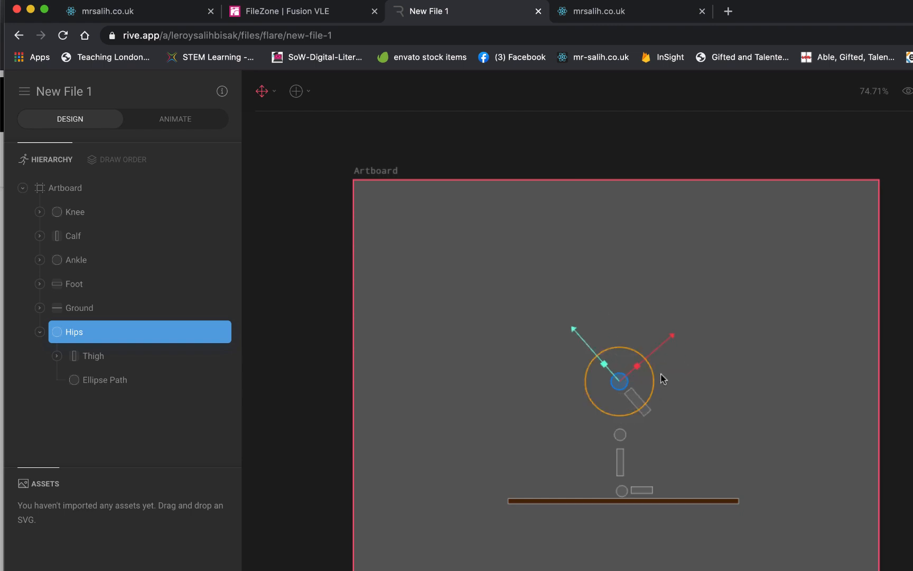
key("super+z")
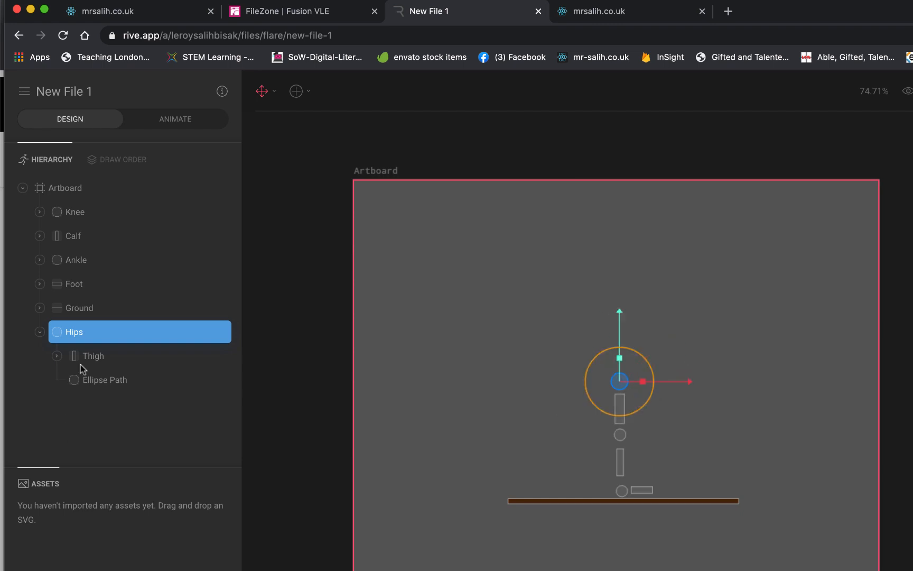
- Make the Knee a child of the Thigh and expand the Thigh group
left_click(88, 214)
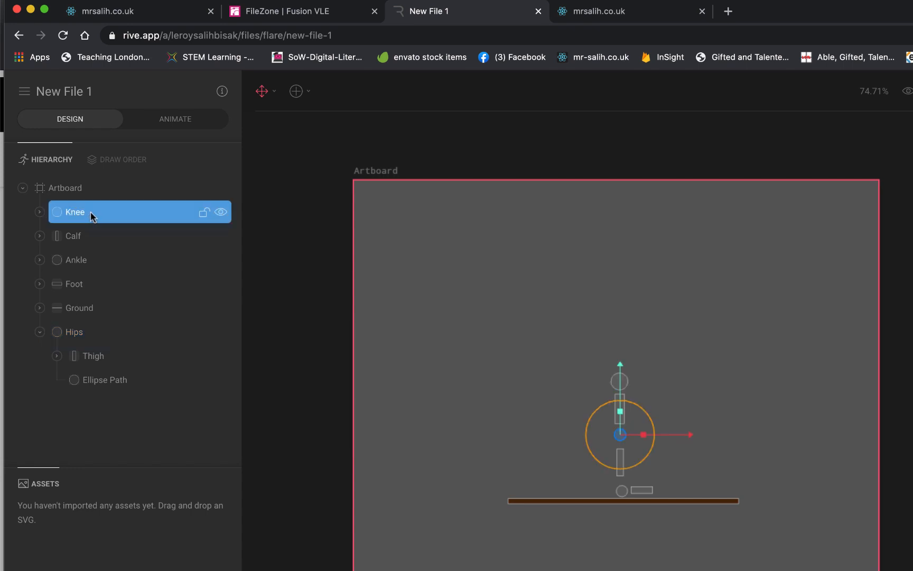
left_click_drag(88, 211, 115, 360)
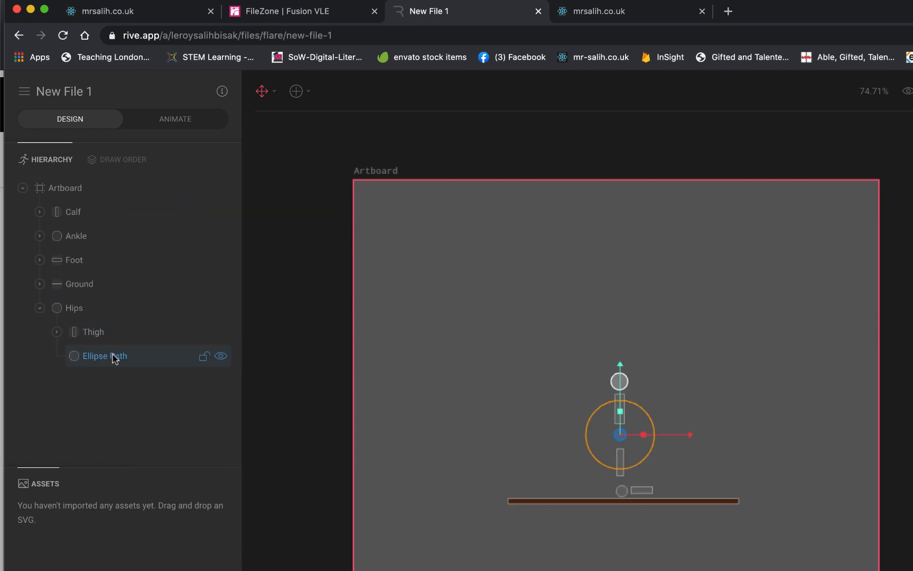
left_click(92, 212)
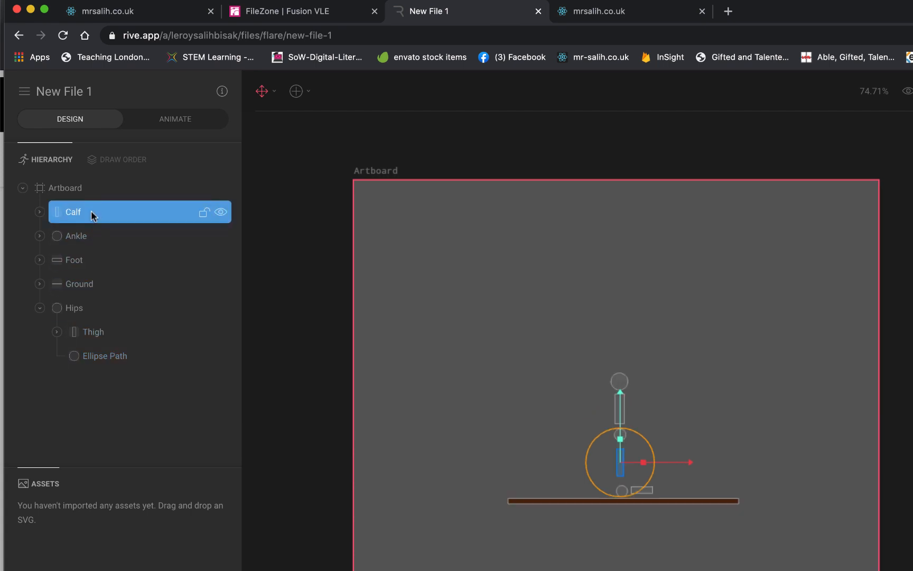
left_click(56, 331)
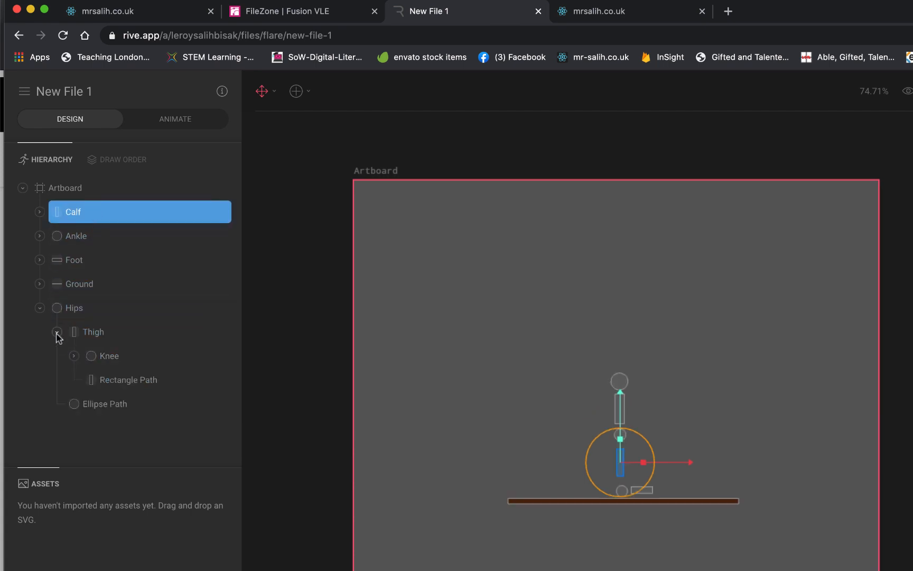
- Make the Calf a child of the Knee and expand the Knee group
left_click(74, 357)
left_click(75, 356)
left_click_drag(122, 218, 118, 361)
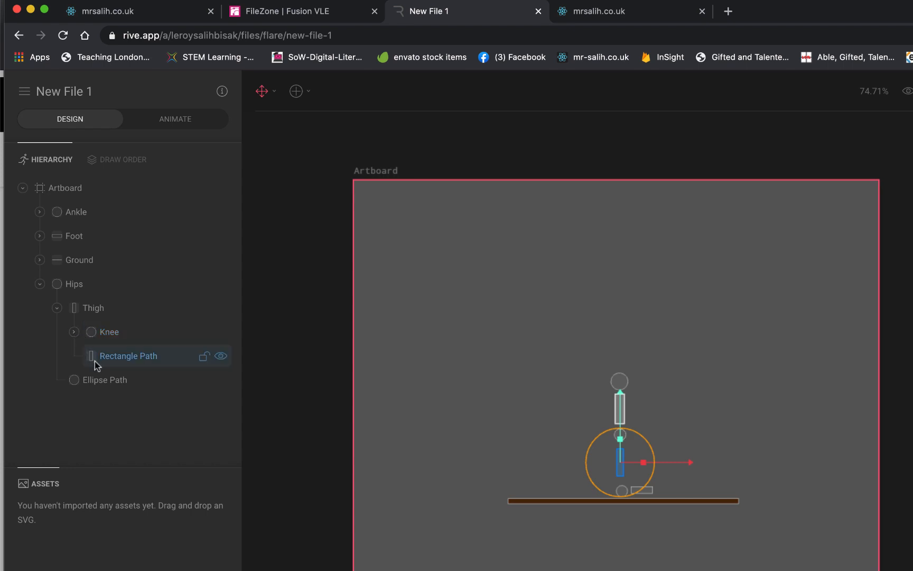
left_click(74, 332)
left_click(74, 332)
left_click(74, 332)
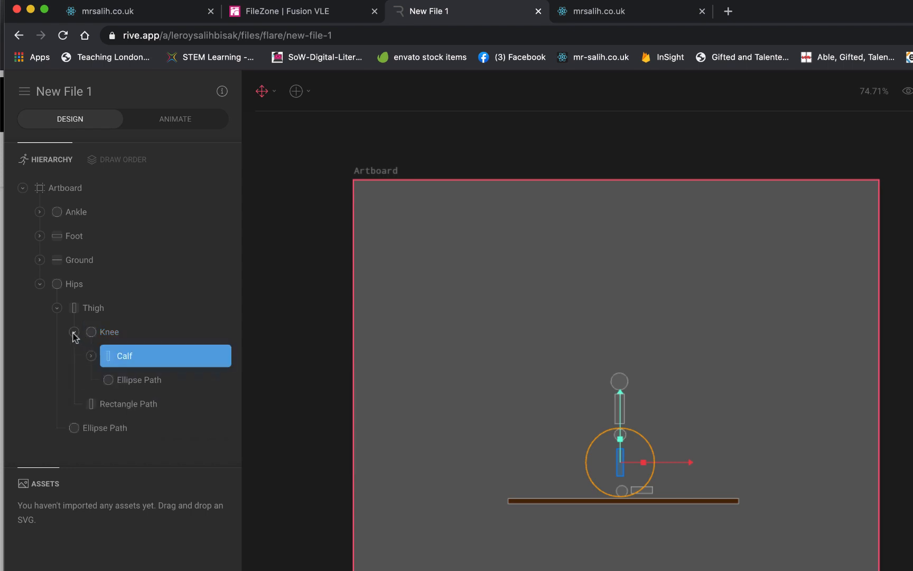
- Make the Ankle a child of the Calf and the Foot a child of the Ankle
left_click(91, 355)
left_click_drag(108, 215, 129, 354)
left_click(108, 355)
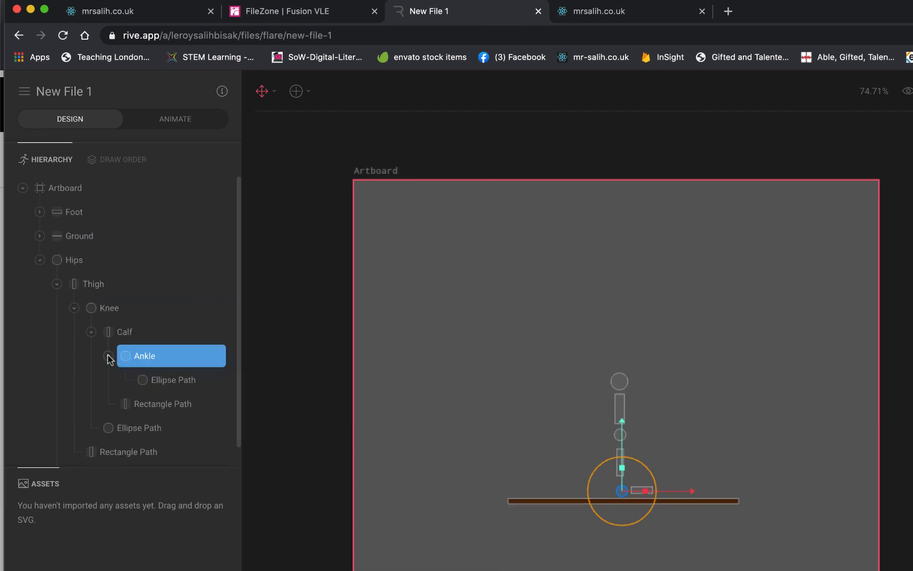
left_click(78, 214)
left_click_drag(76, 218, 146, 360)
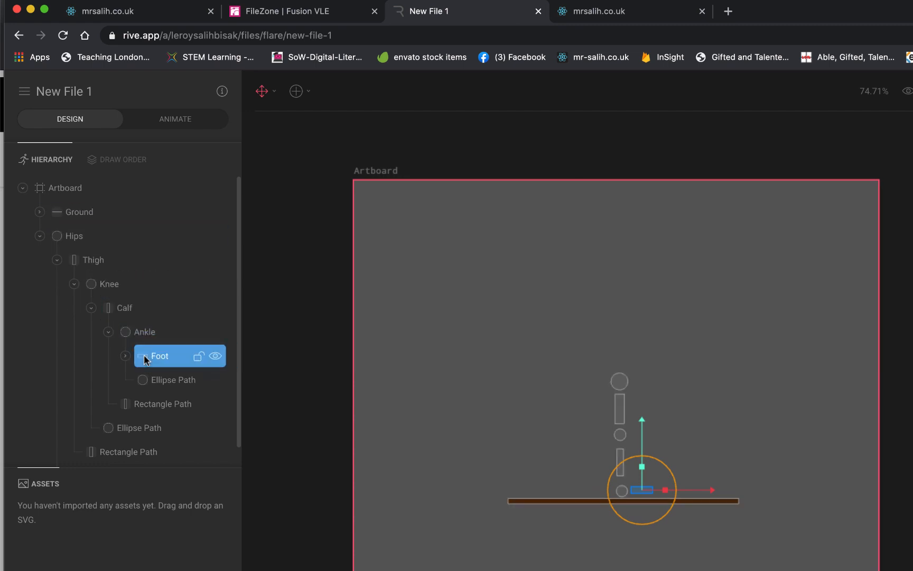
- Test the complete leg chain by raising and rotating the Hips, and undo the test changes
left_click(622, 379)
left_click_drag(619, 317, 622, 288)
mouse_move(653, 360)
left_mouse_down()
mouse_move(640, 378)
mouse_move(658, 347)
left_mouse_up()
key("super+z")
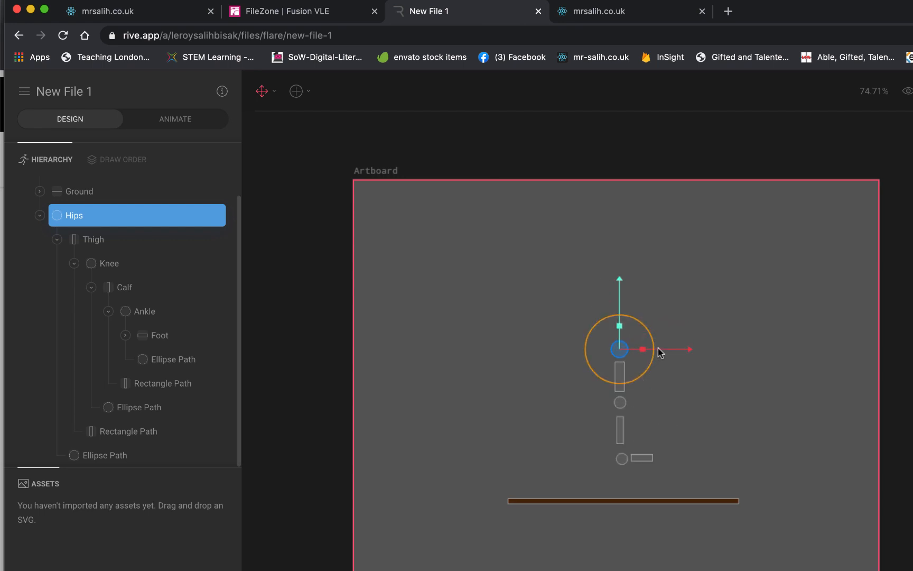
key("super+z")
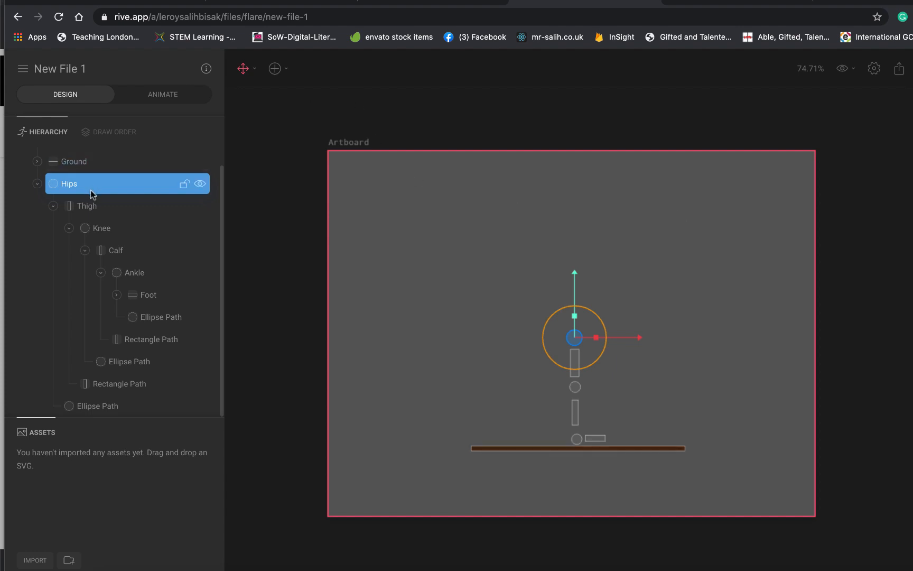
- Try moving the Hips with the whole leg up and sideways, then rotating them, and undo every change
left_click_drag(575, 273, 573, 219)
left_click_drag(629, 282, 679, 282)
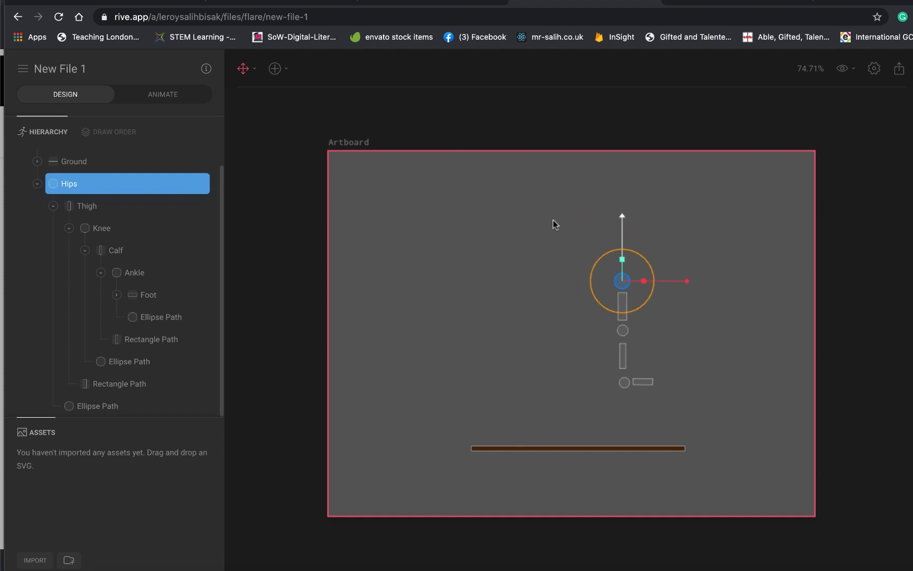
key("ctrl+z")
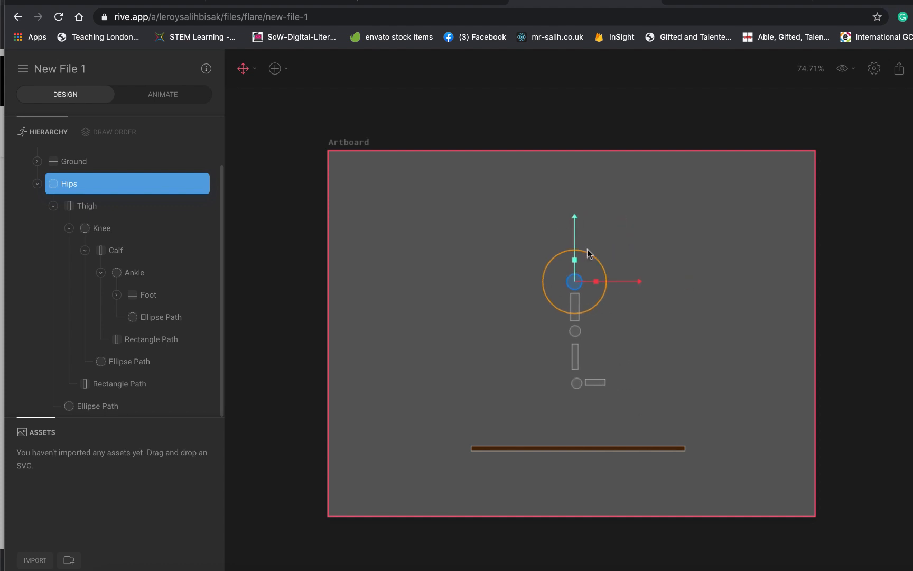
left_click_drag(597, 302, 570, 312)
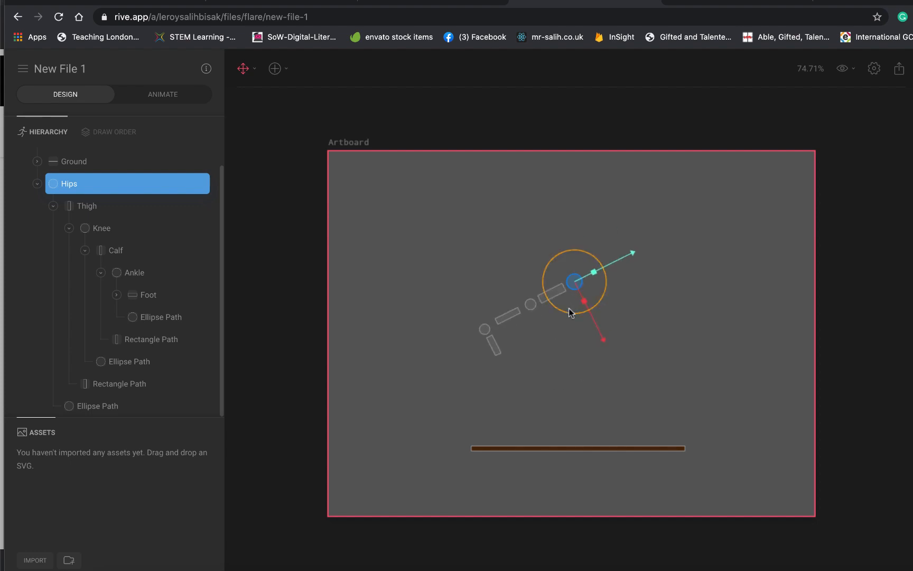
key("ctrl+z")
key("ctrl+z")
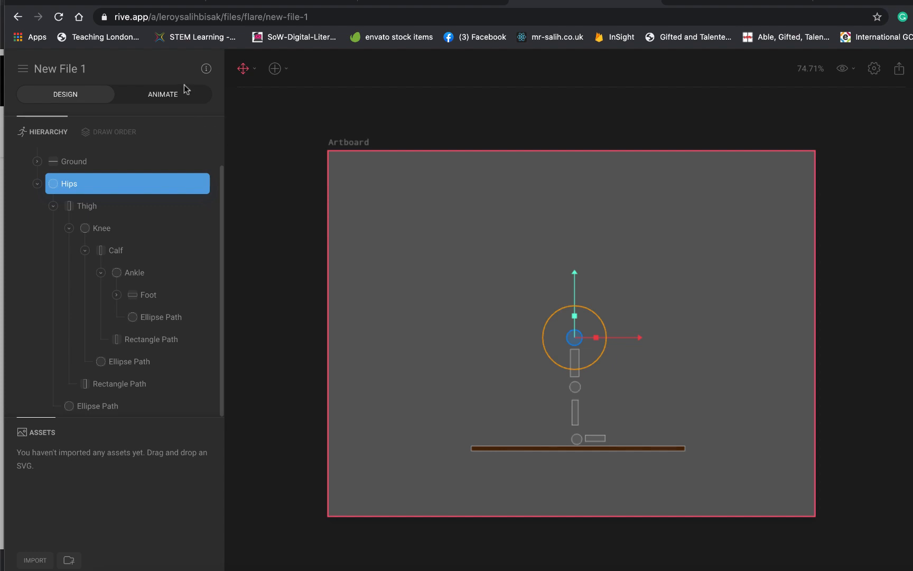
- Switch the leg file to Animate mode with the entire artboard visible above the timeline
left_click(170, 100)
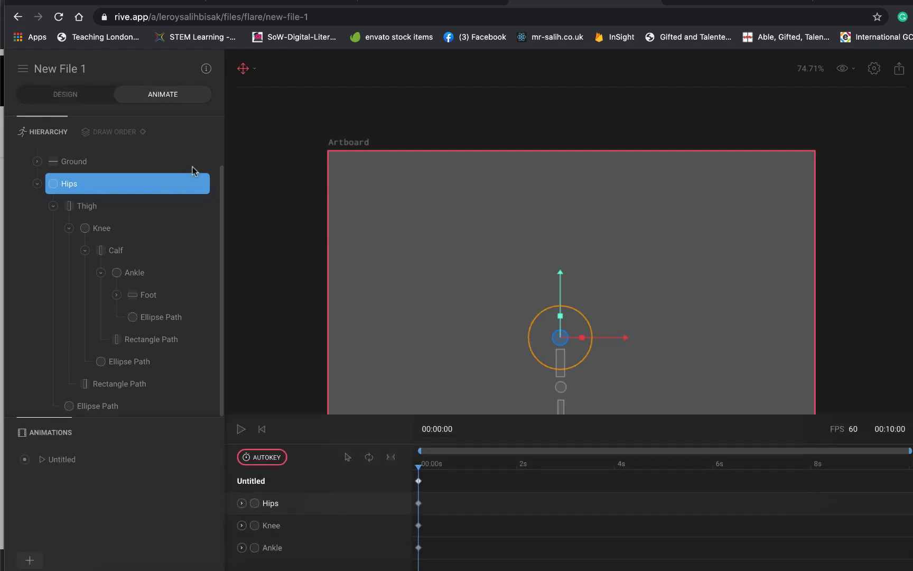
scroll(361, 255, "down", 3)
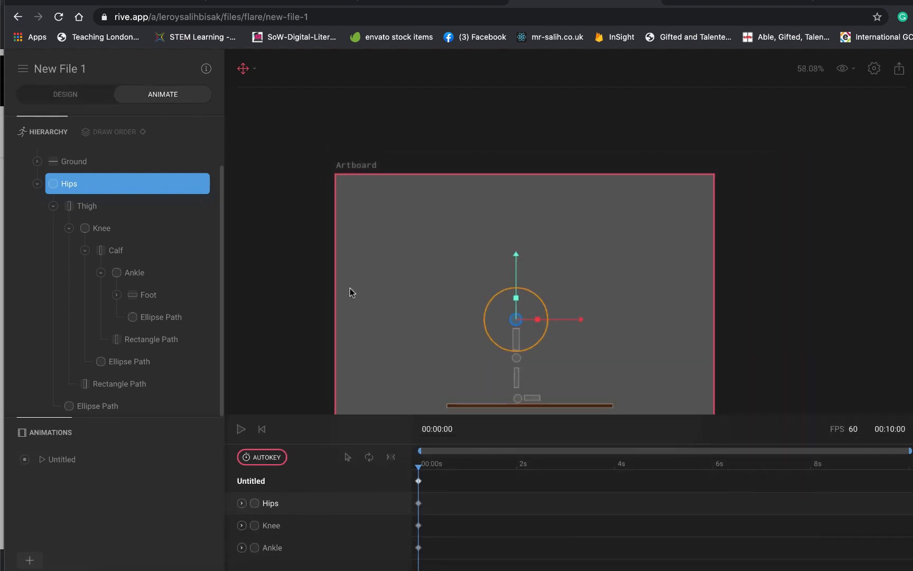
left_click_drag(349, 233, 350, 288)
key("super+z")
left_click_drag(285, 225, 307, 202)
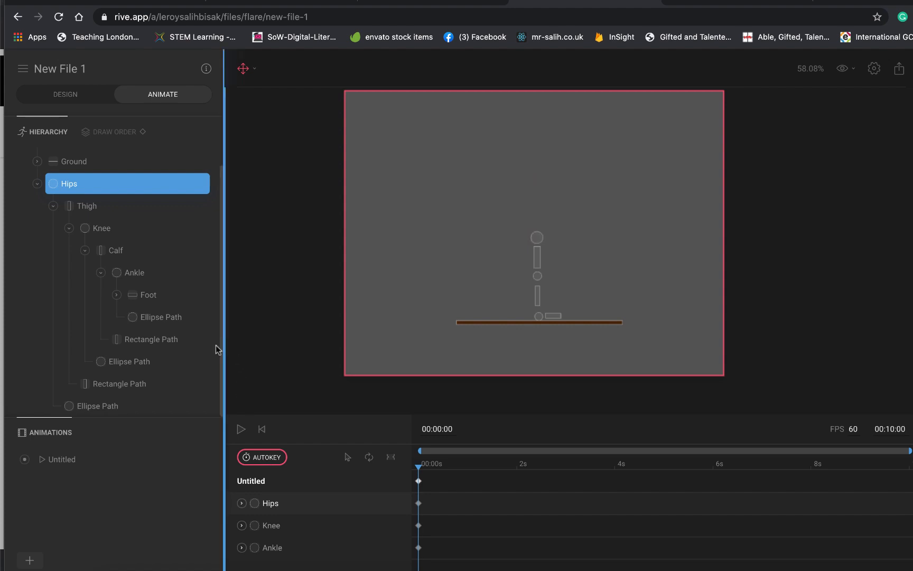
- Try bending the leg at 00:00:00 by rotating the Hips forward, folding the Knee back and levelling the foot at the Ankle
left_click_drag(224, 348, 195, 348)
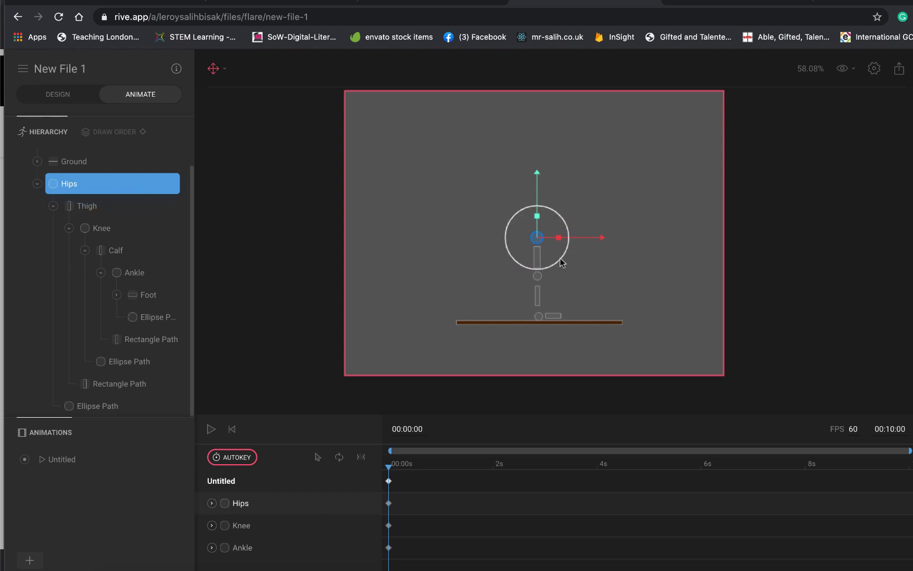
left_click_drag(561, 262, 575, 230)
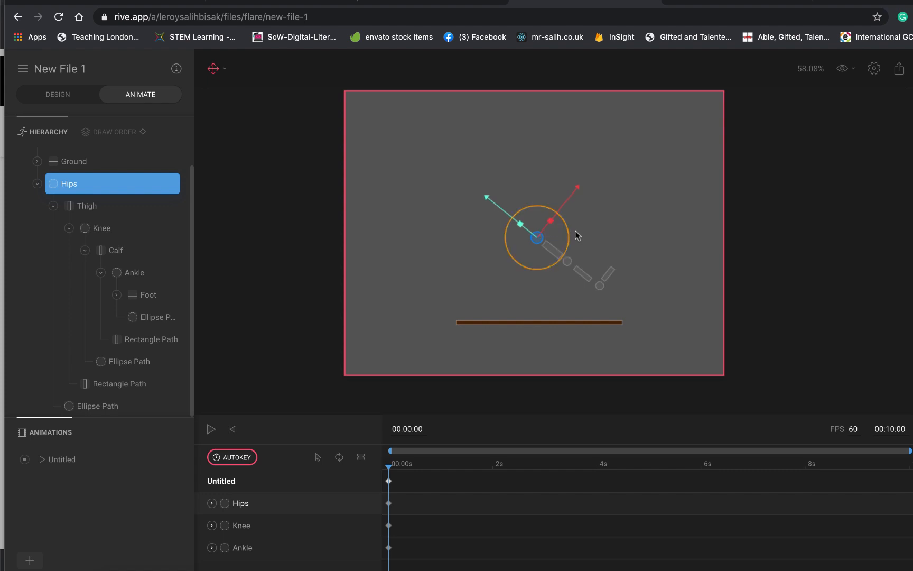
left_click(567, 263)
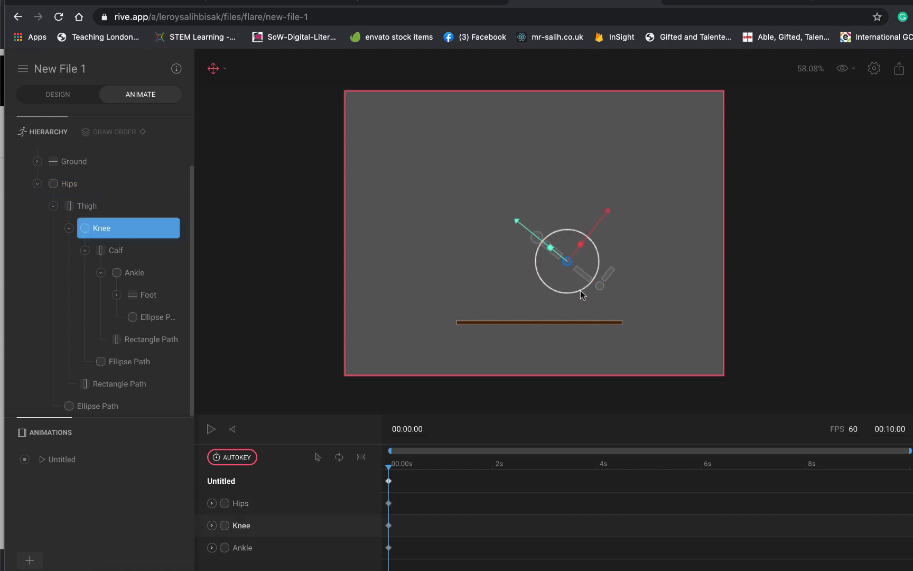
left_click_drag(580, 292, 521, 275)
left_click(533, 294)
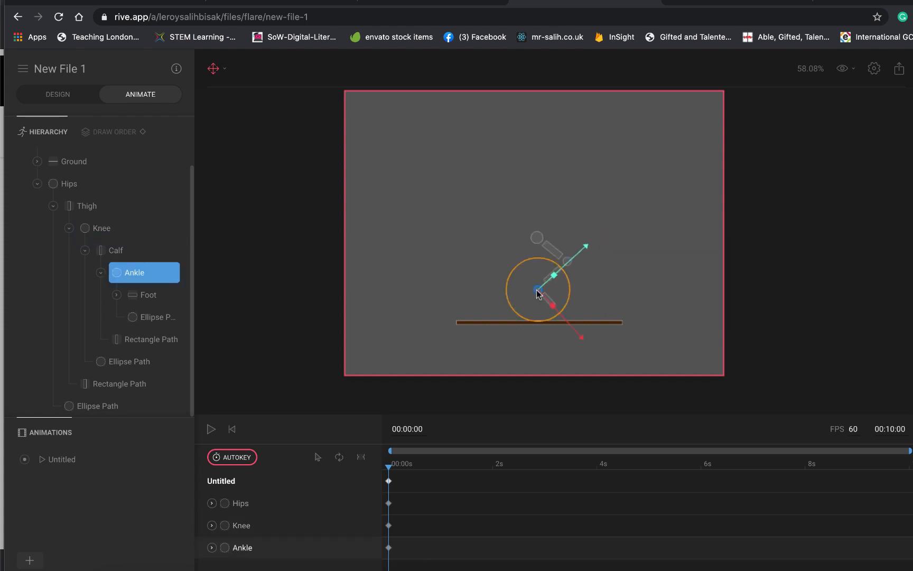
left_click_drag(544, 326, 560, 306)
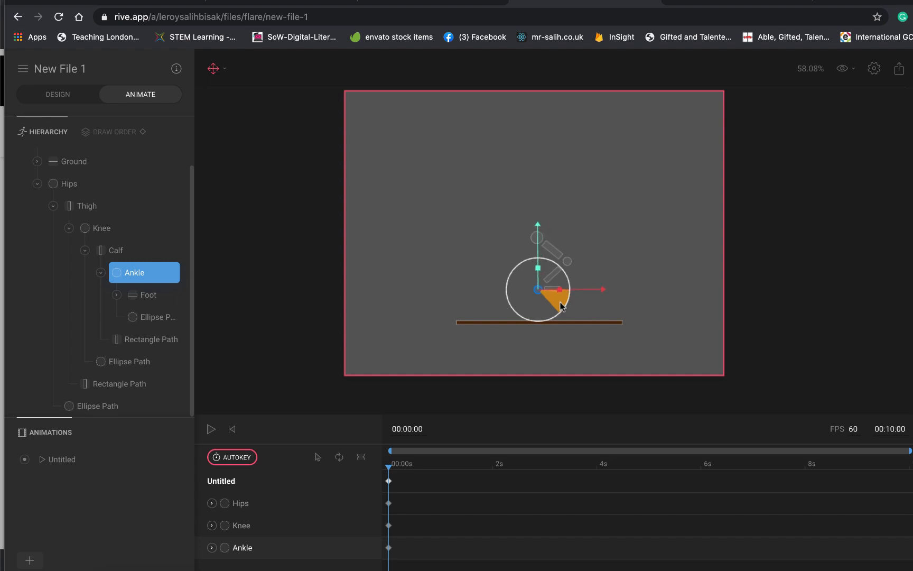
left_click_drag(560, 305, 561, 307)
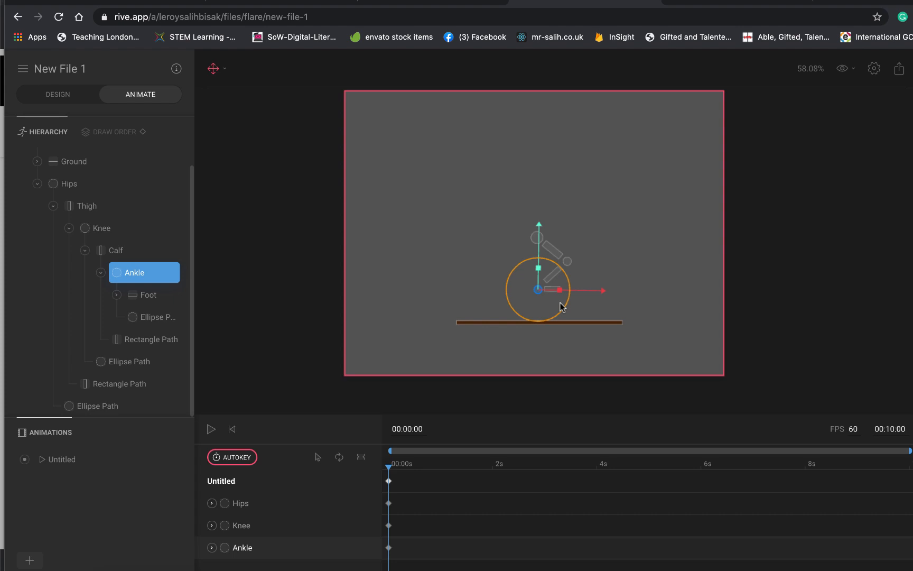
- Show the transform axis of the Hips in World orientation
left_click(536, 238)
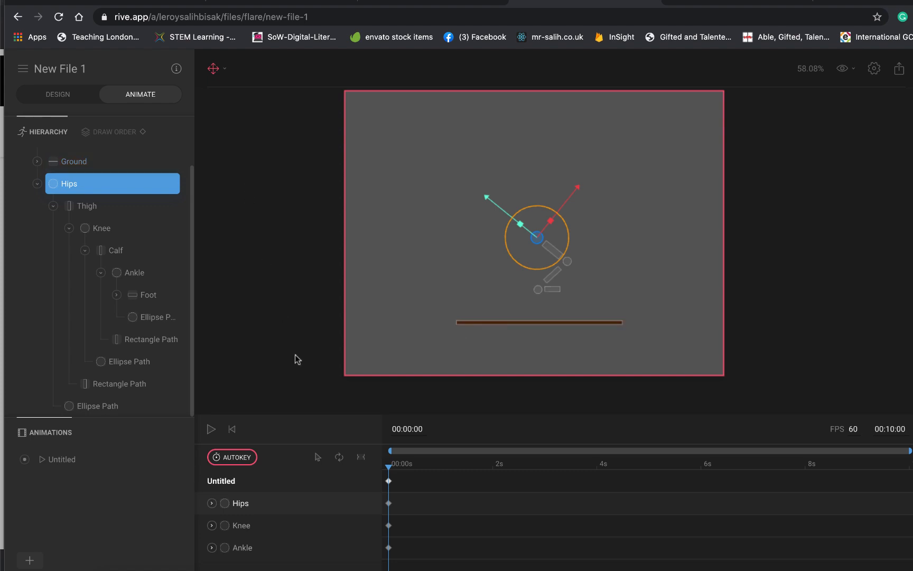
left_click(224, 69)
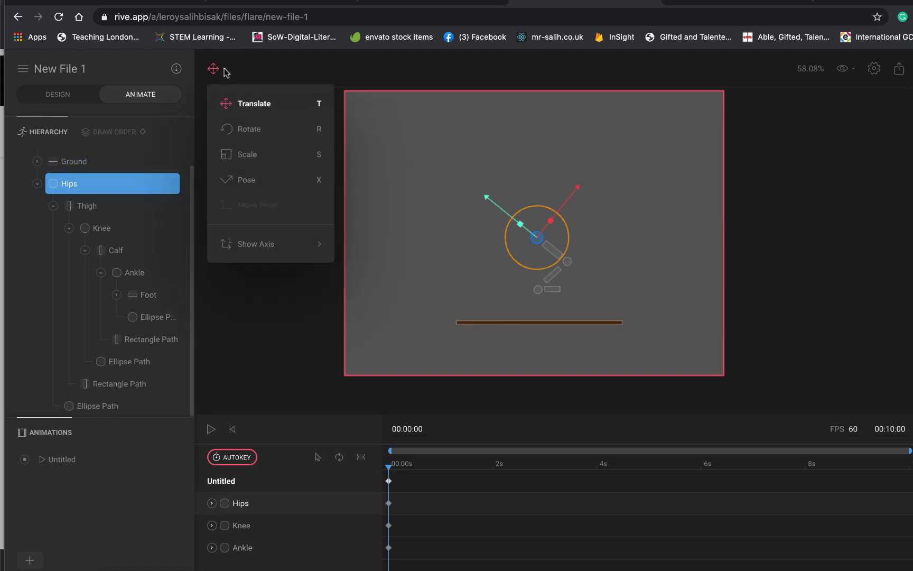
mouse_move(254, 243)
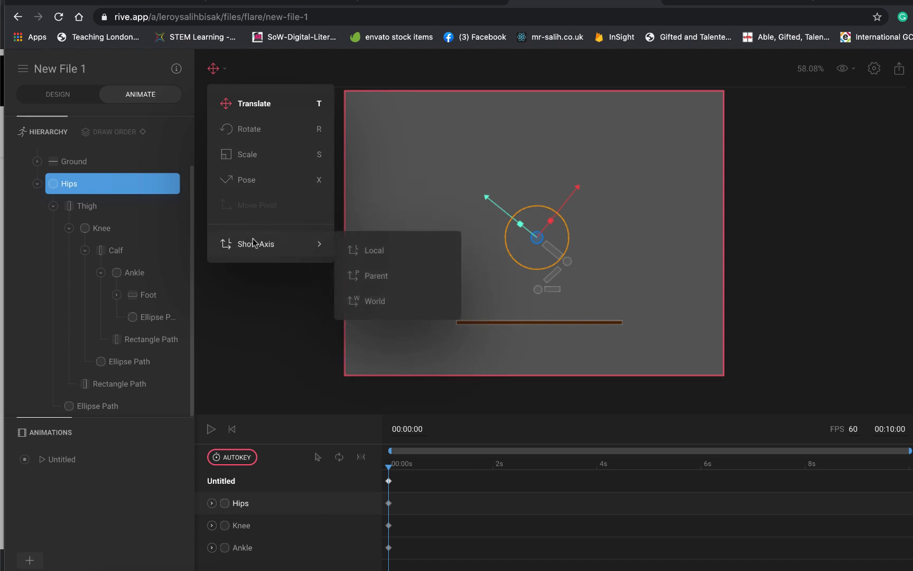
left_click(374, 301)
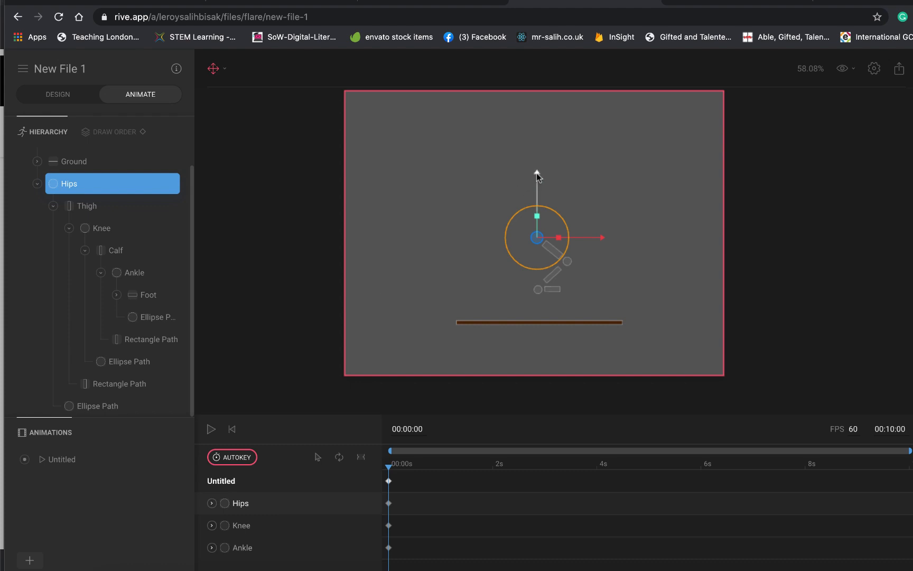
- Try lowering the Hips until the foot meets the Ground, undo the pose changes back to the straight leg, and deselect
left_click_drag(536, 173, 536, 202)
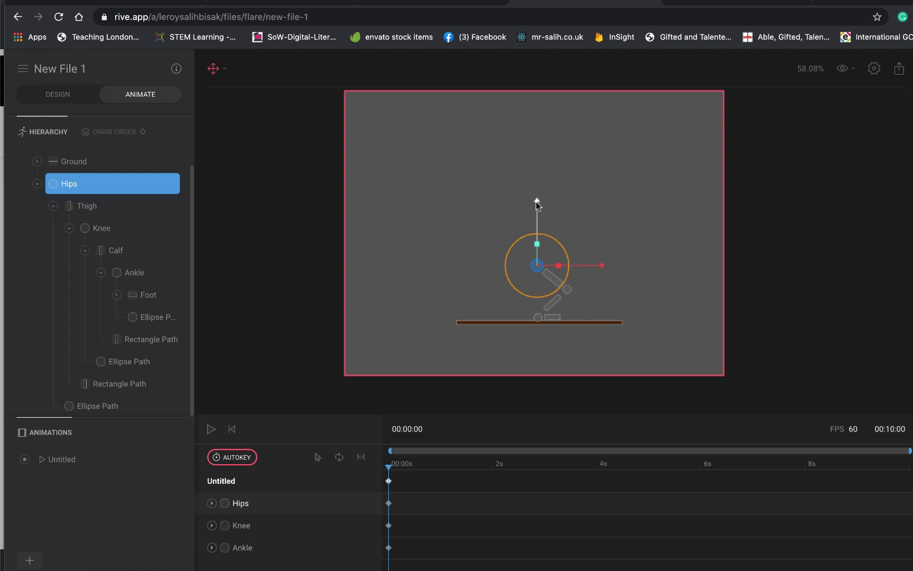
key("super+z")
key("super+z")
key("super+z")
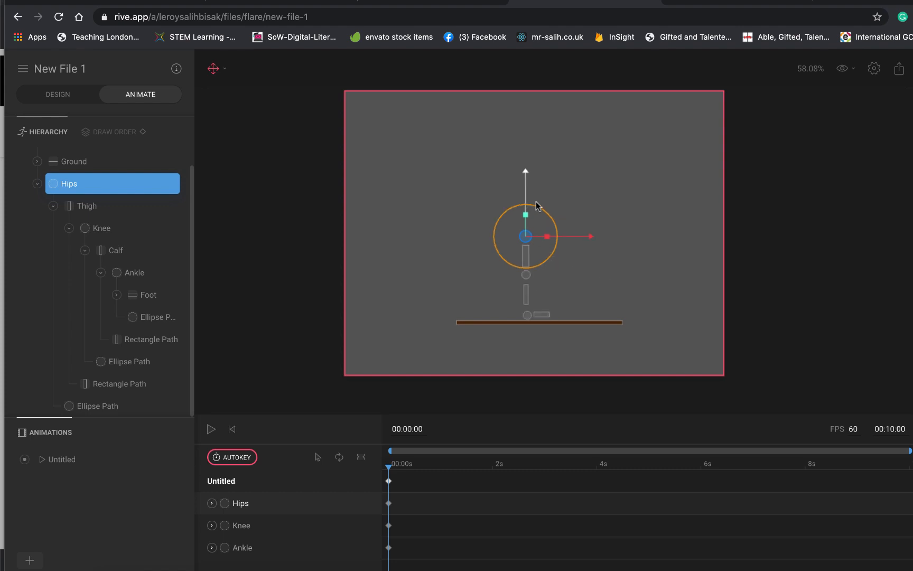
left_click(293, 221)
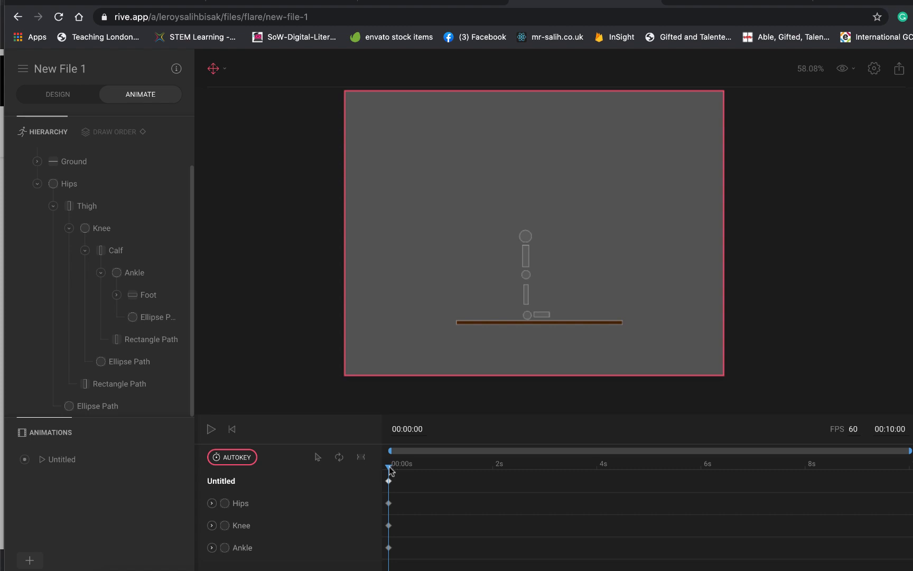
- Set the animation's duration to 00:03:00
left_click_drag(389, 467, 416, 470)
left_click(893, 429)
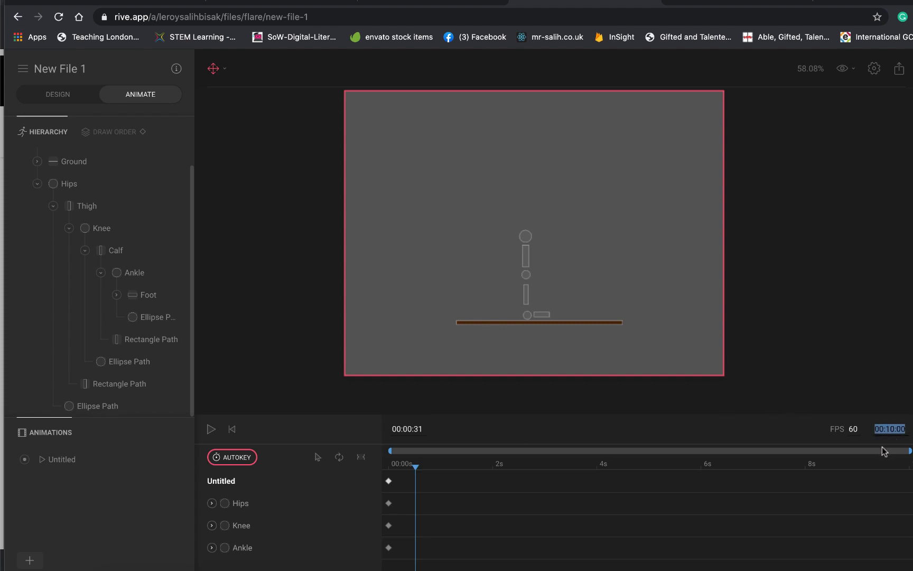
type("00:03:00")
key("Return")
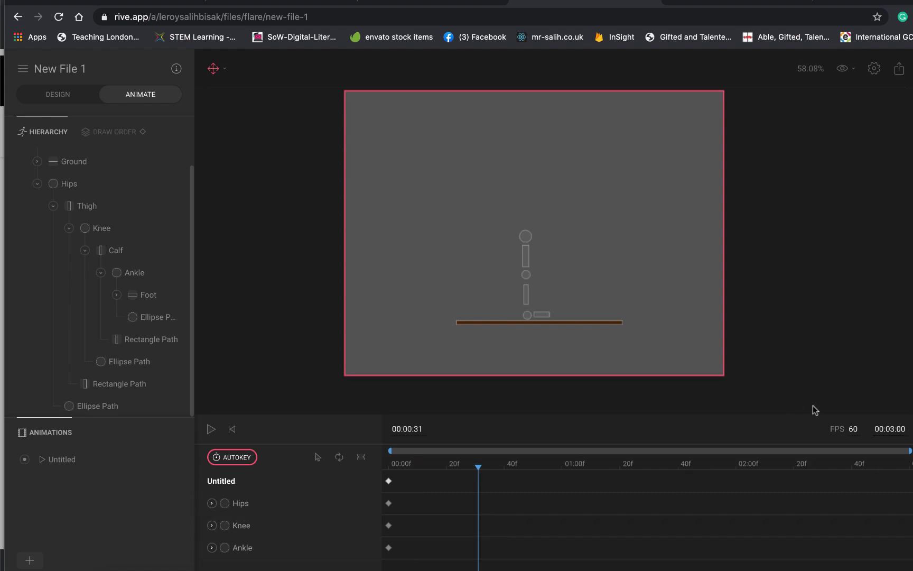
- Set the animation's duration to 00:01:00
left_click(891, 429)
left_click(893, 429)
key("BackSpace")
type("1")
key("Return")
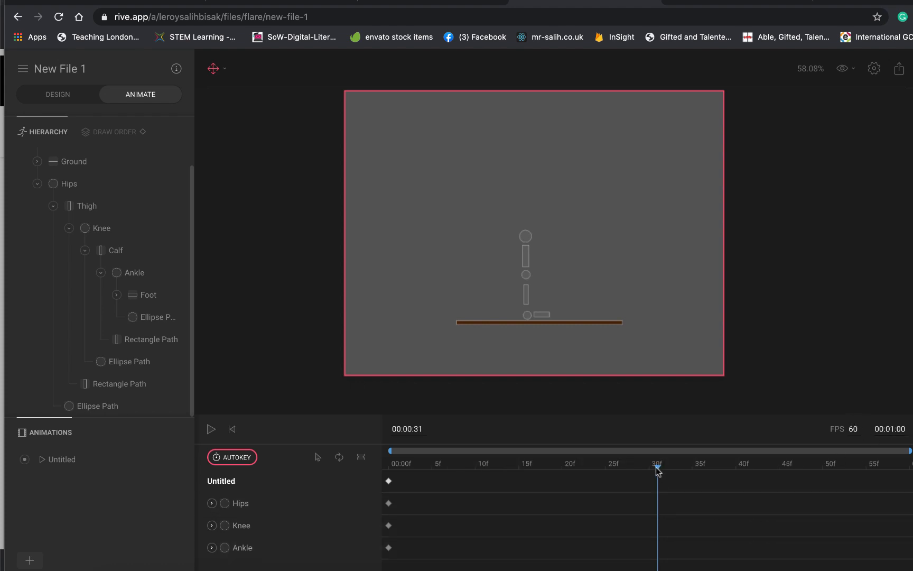
- At 00:00:21, bend the leg by rotating the Hips forward, folding the Knee back and nearly levelling the foot at the Ankle
left_click_drag(656, 467, 571, 476)
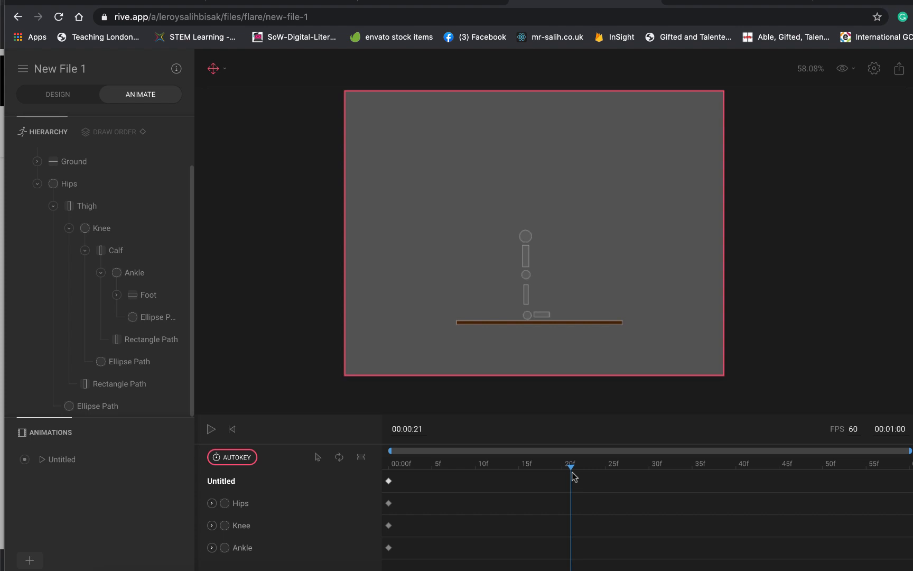
left_click(525, 237)
left_click_drag(539, 265, 508, 283)
left_click(557, 259)
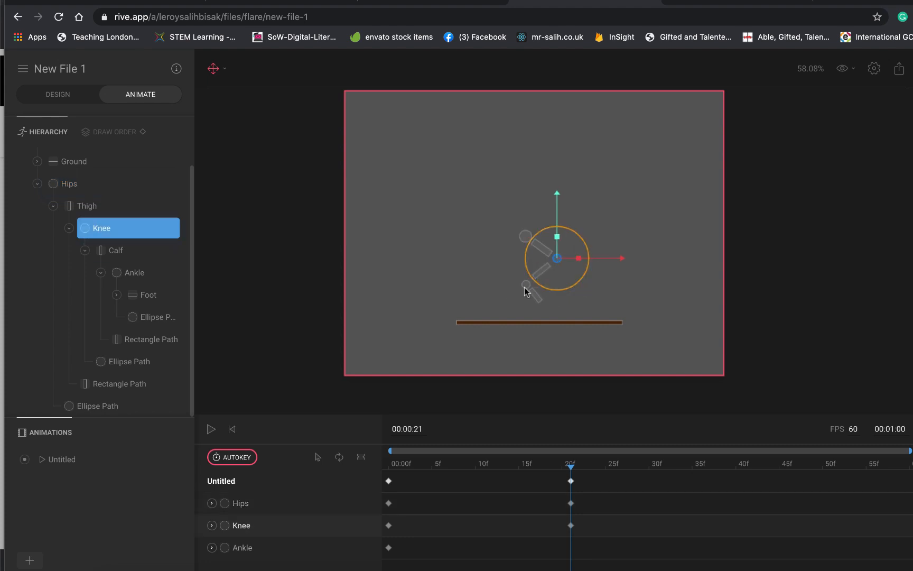
left_click(525, 288)
left_click(527, 284)
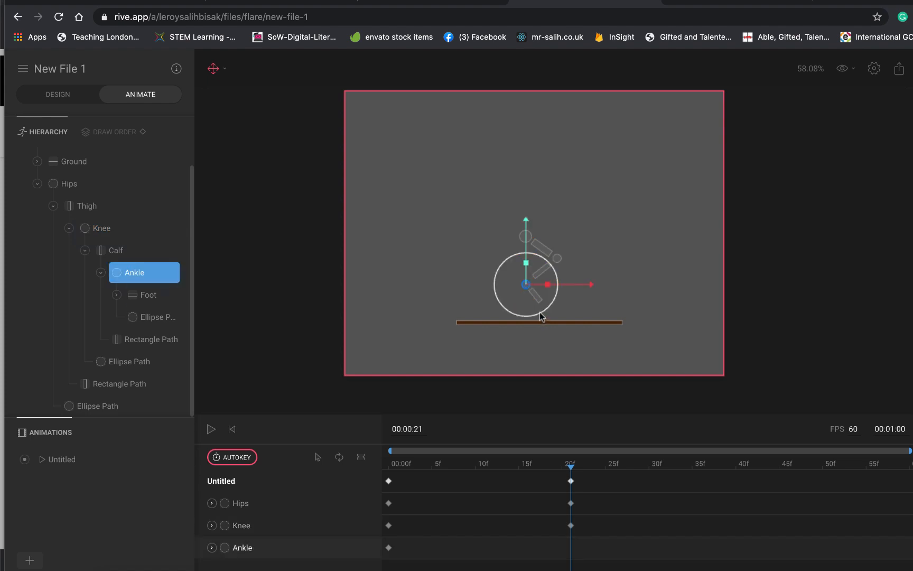
left_click_drag(541, 315, 554, 296)
- Switch the axis display of the Hips to Local
left_click(529, 236)
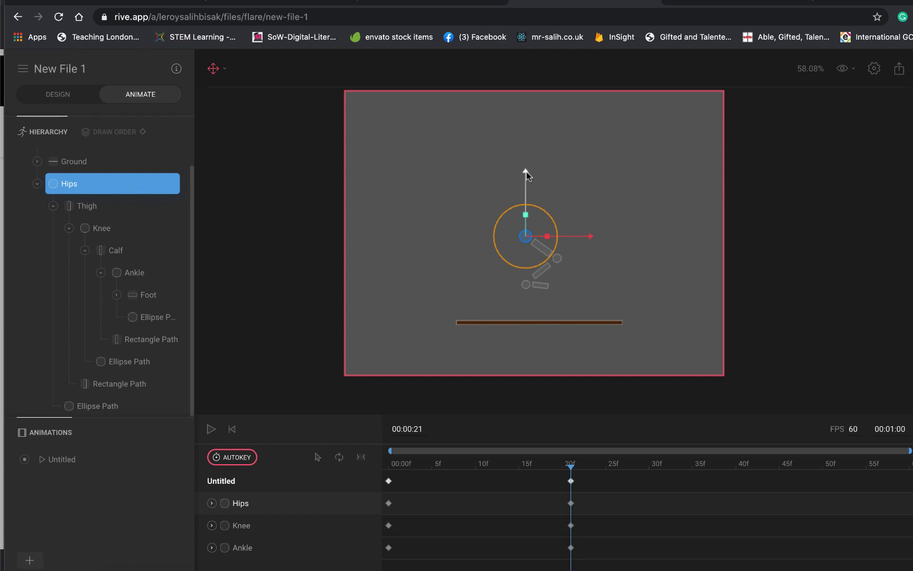
left_click(225, 66)
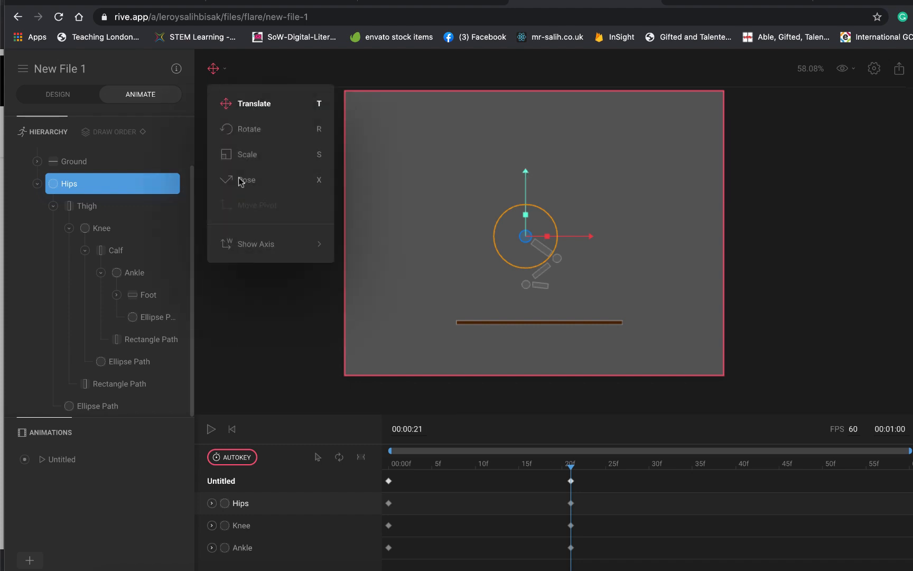
mouse_move(258, 247)
left_click(353, 252)
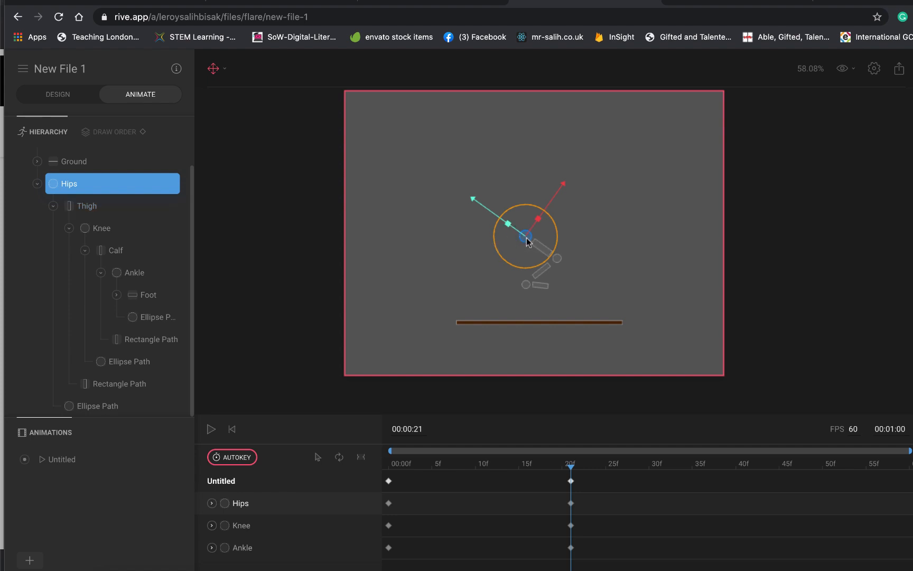
- Set the axis display to World and lower the Hips vertically at 00:00:21 until the foot rests on the Ground
left_click(226, 71)
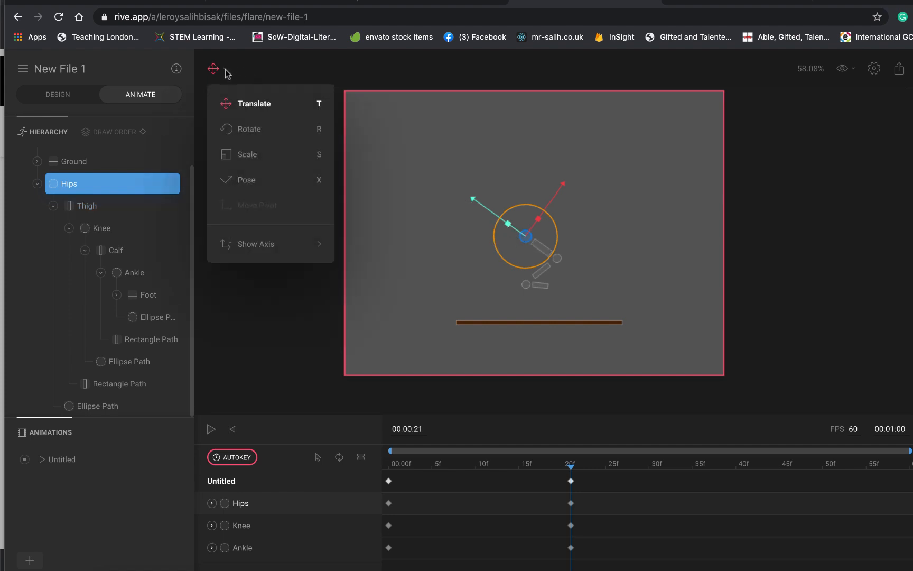
mouse_move(261, 254)
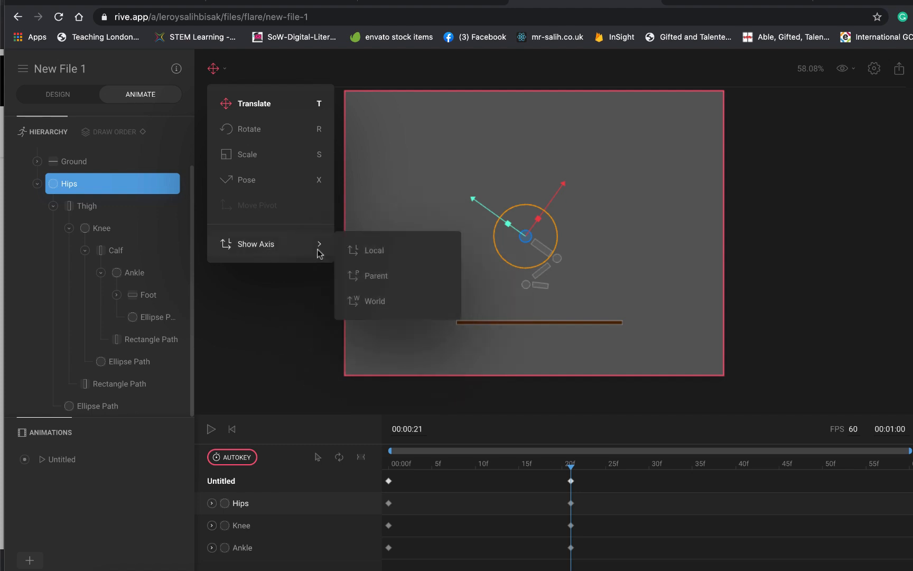
left_click(373, 302)
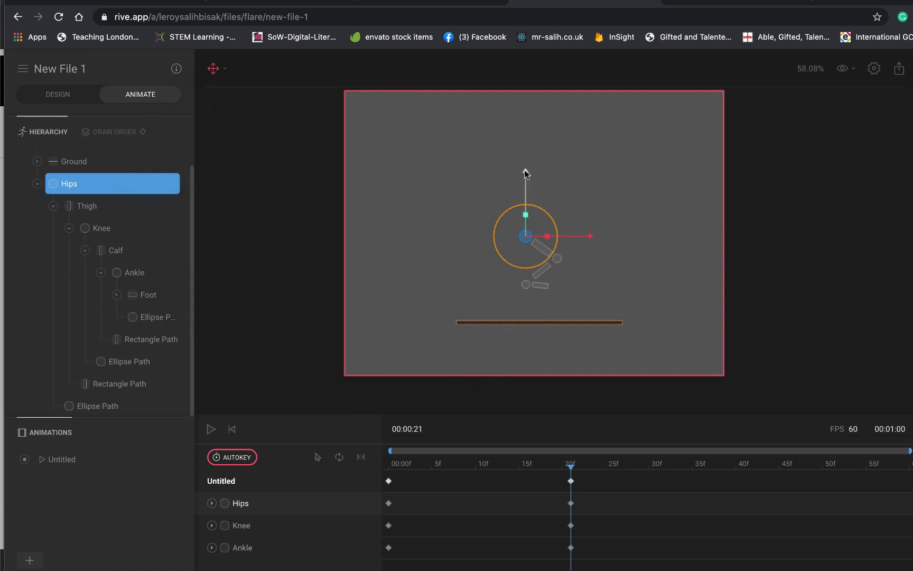
left_click_drag(524, 172, 526, 204)
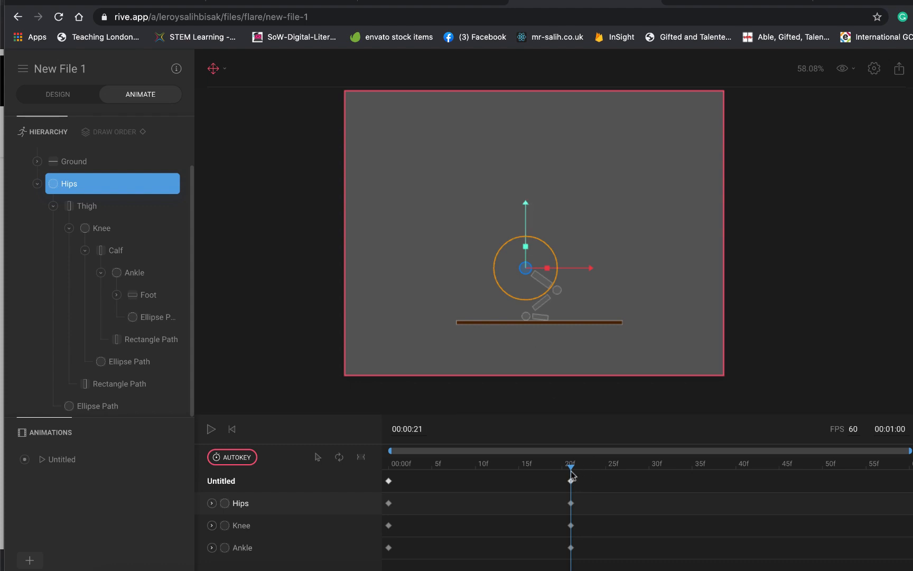
- At 00:00:35, raise the Hips straight up so the whole leg is high above the Ground
left_click_drag(571, 466, 696, 473)
left_click_drag(528, 202, 531, 113)
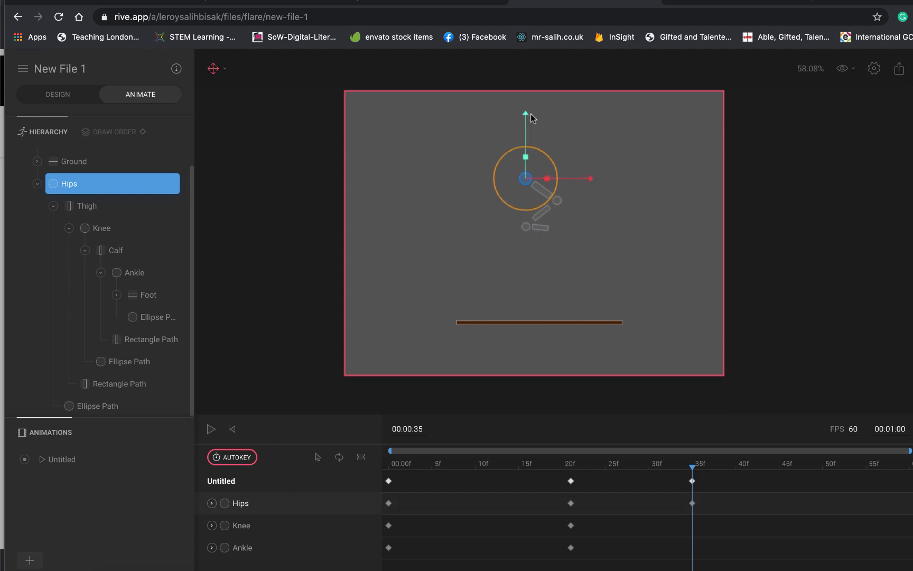
left_click(532, 115)
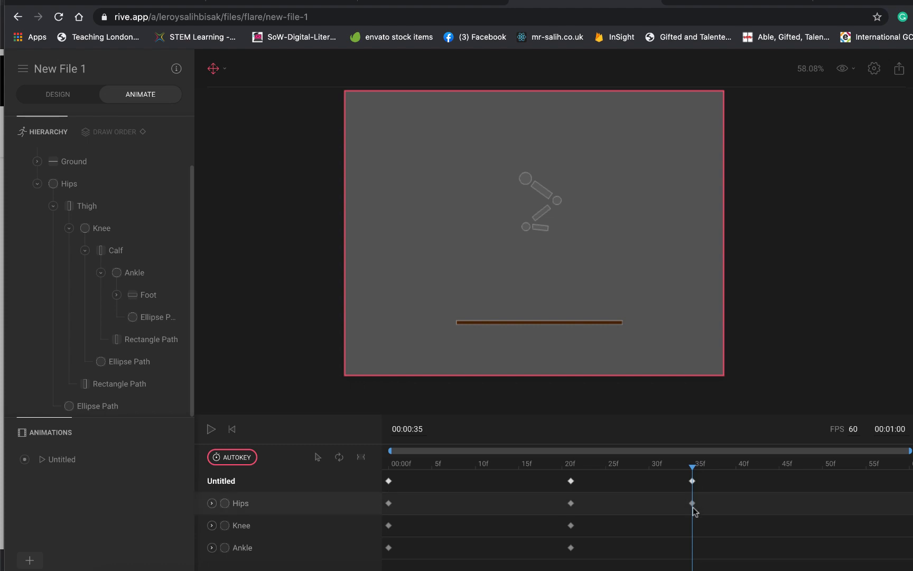
- At 00:00:35, rotate the Hips and Knee so the thigh and calf hang almost straight down in the air
left_click(544, 198)
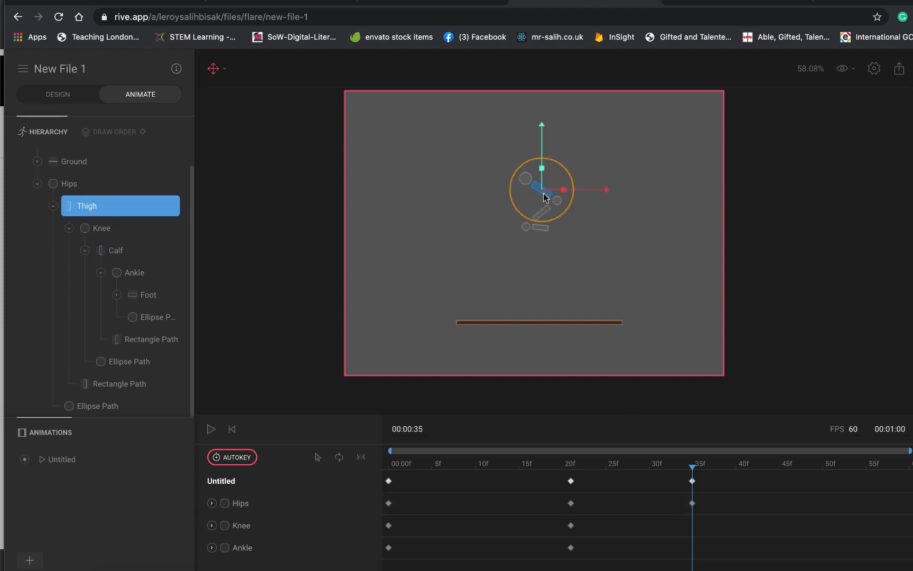
left_click(527, 182)
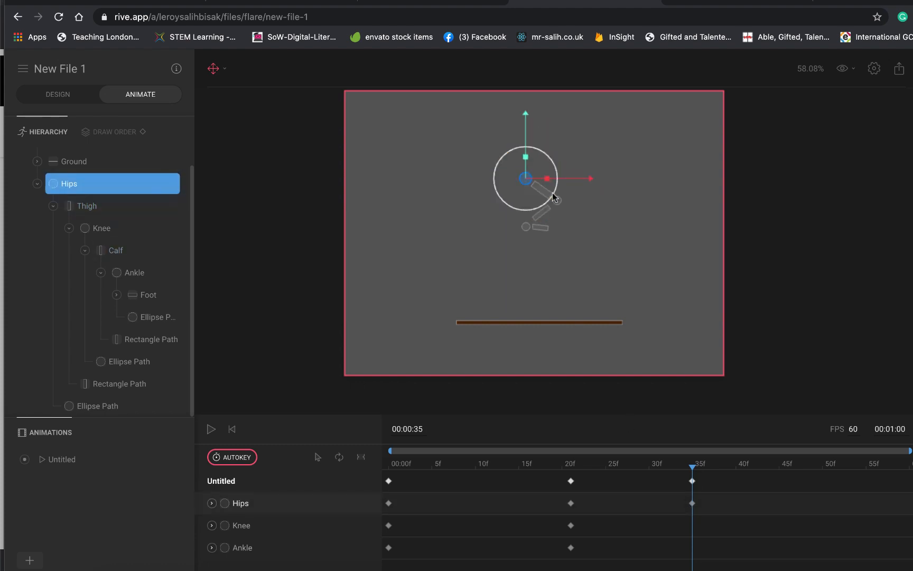
left_click_drag(553, 197, 529, 207)
left_click(529, 219)
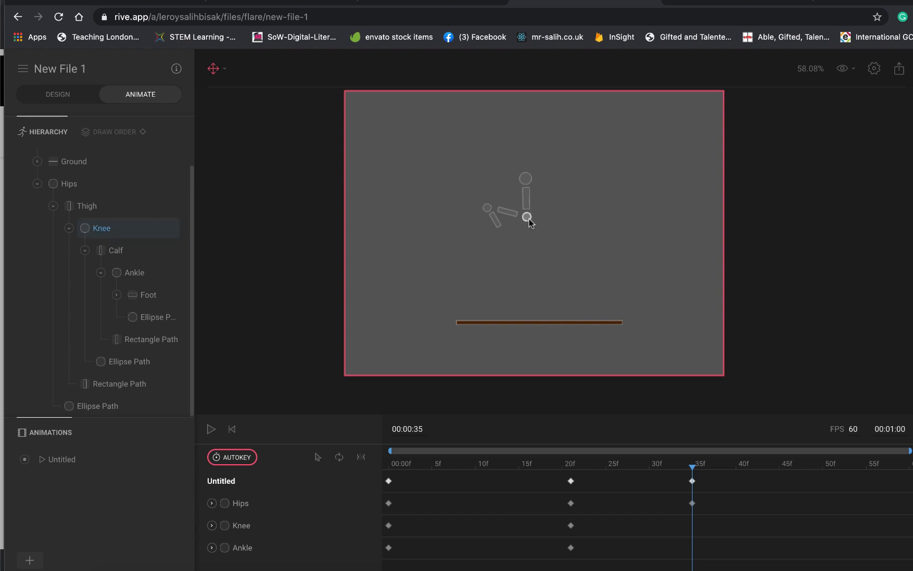
left_click(528, 218)
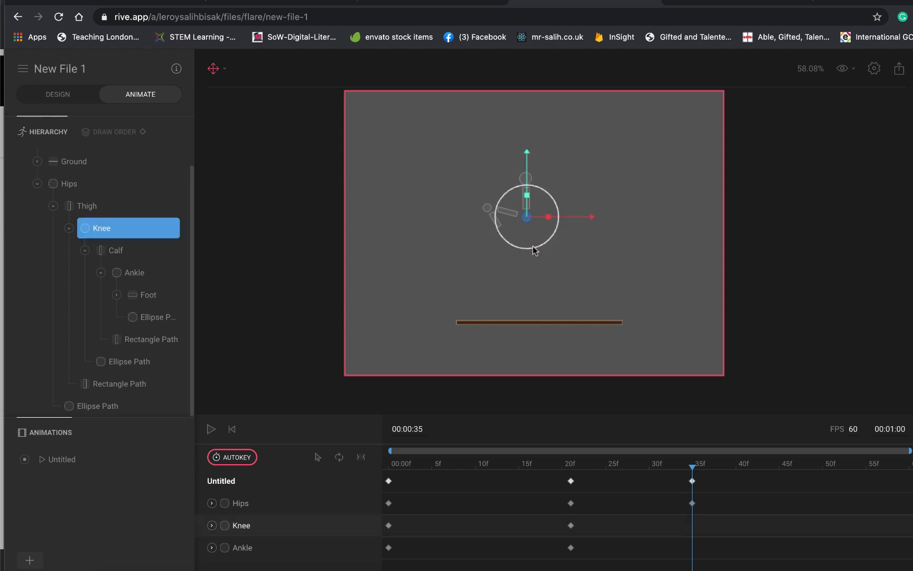
left_click_drag(533, 246, 577, 202)
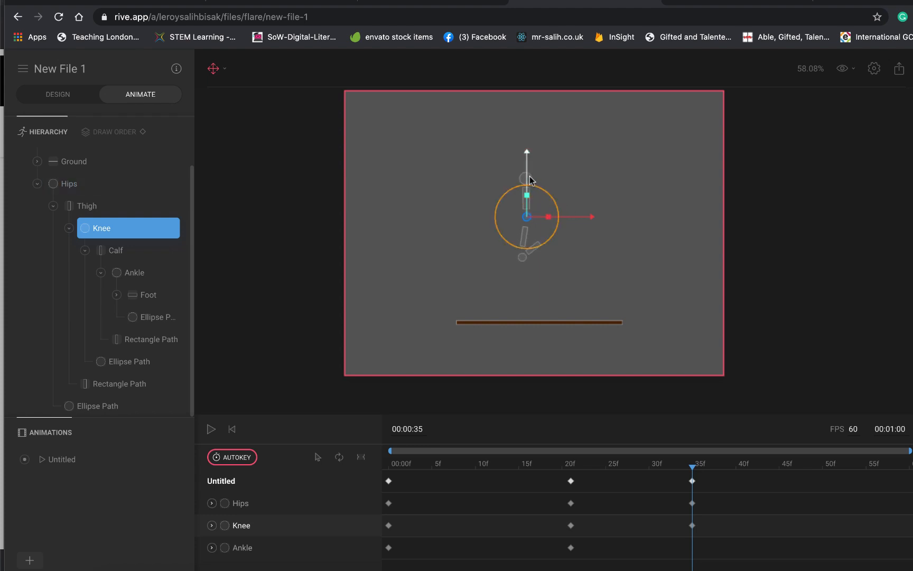
left_click(530, 180)
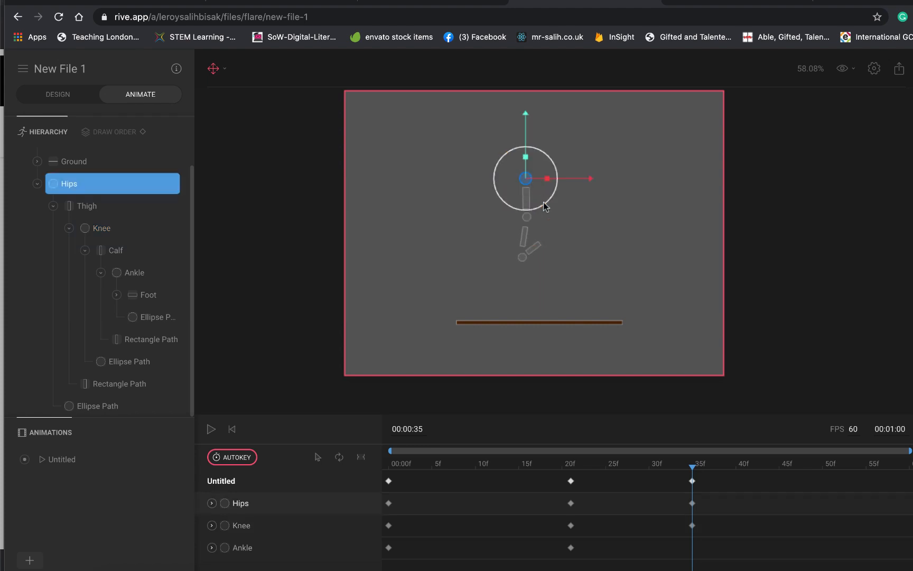
left_click_drag(546, 205, 547, 203)
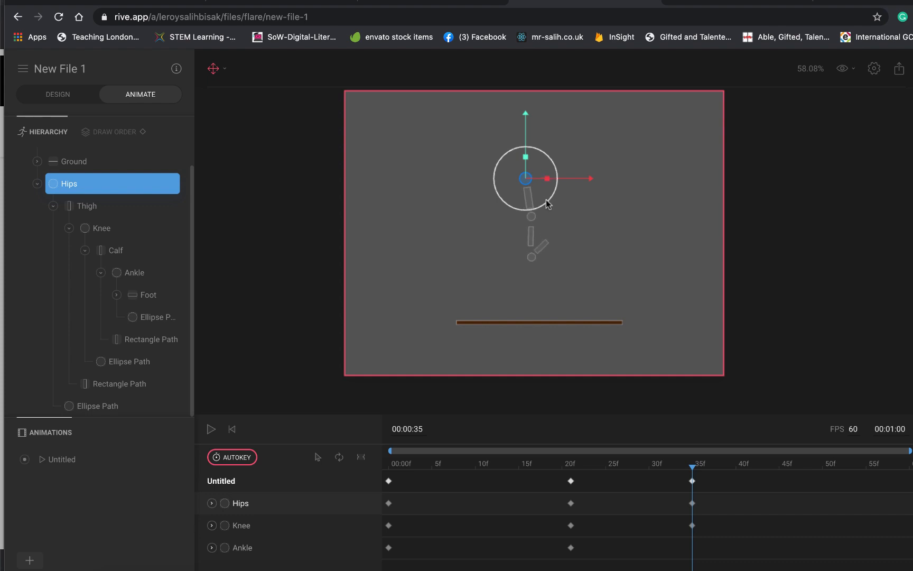
- At 00:00:35, rotate the Ankle so the foot points diagonally down and forward
left_click(532, 244)
left_click(532, 256)
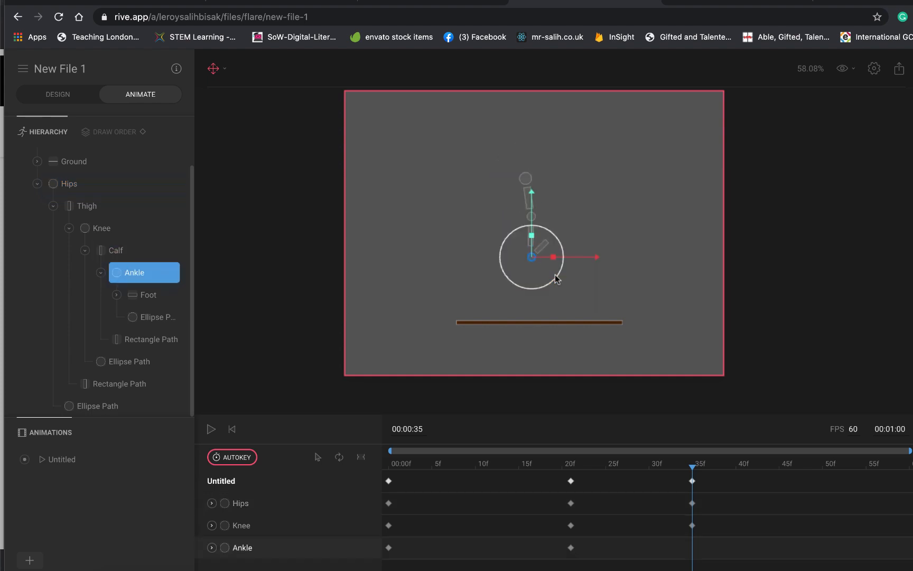
left_click_drag(556, 281, 498, 296)
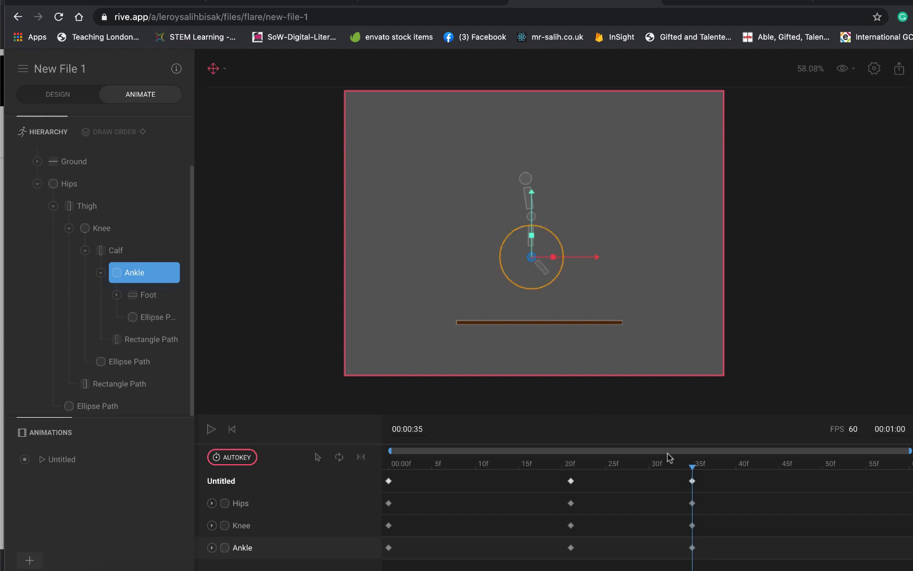
- Copy the crouch keyframes of Hips, Knee and Ankle from 00:00:21 to 00:00:46 for the landing
left_click_drag(694, 470, 572, 480)
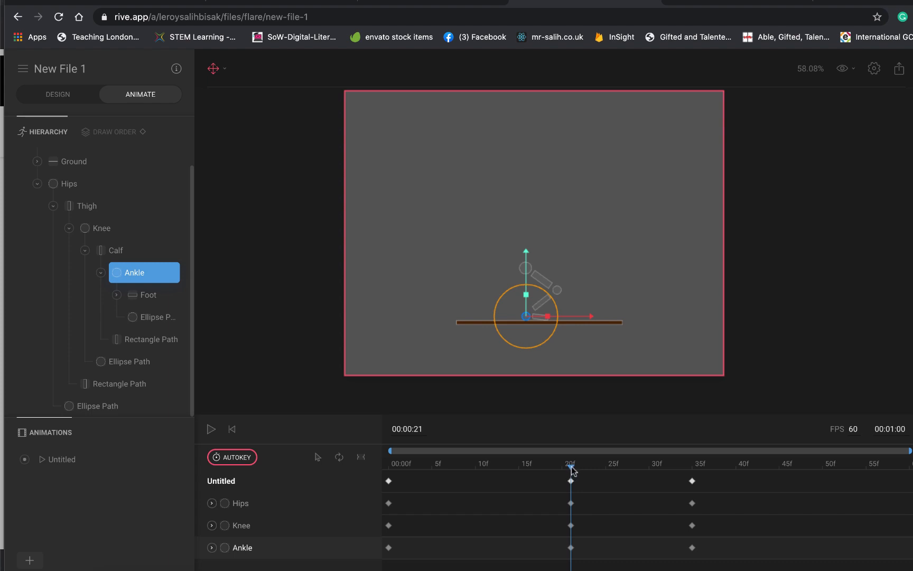
left_click_drag(571, 474, 692, 478)
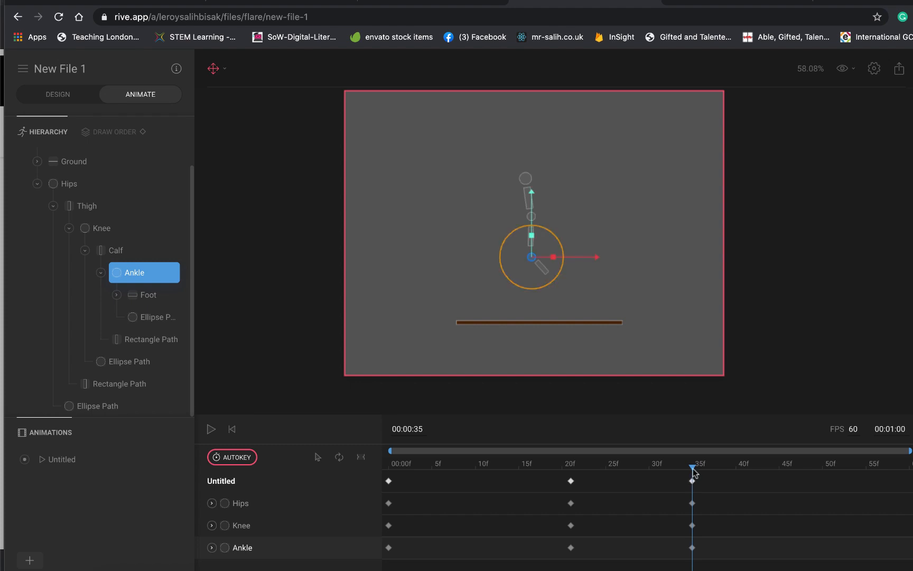
left_click_drag(693, 471, 787, 477)
left_click(571, 481)
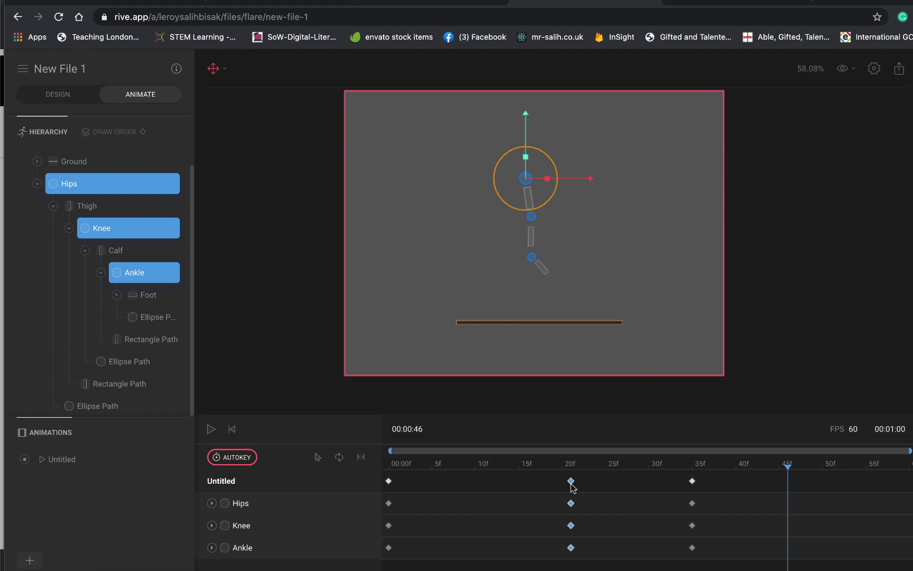
key("ctrl+v")
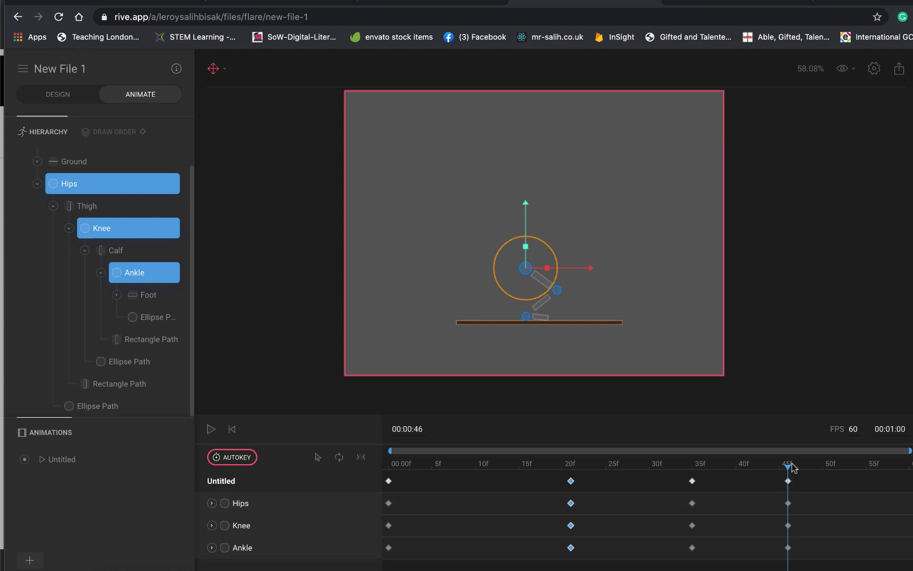
- Copy the standing-pose keyframes from 00:00:00 to 00:00:56 and play the animation from the start
left_click_drag(792, 465, 875, 472)
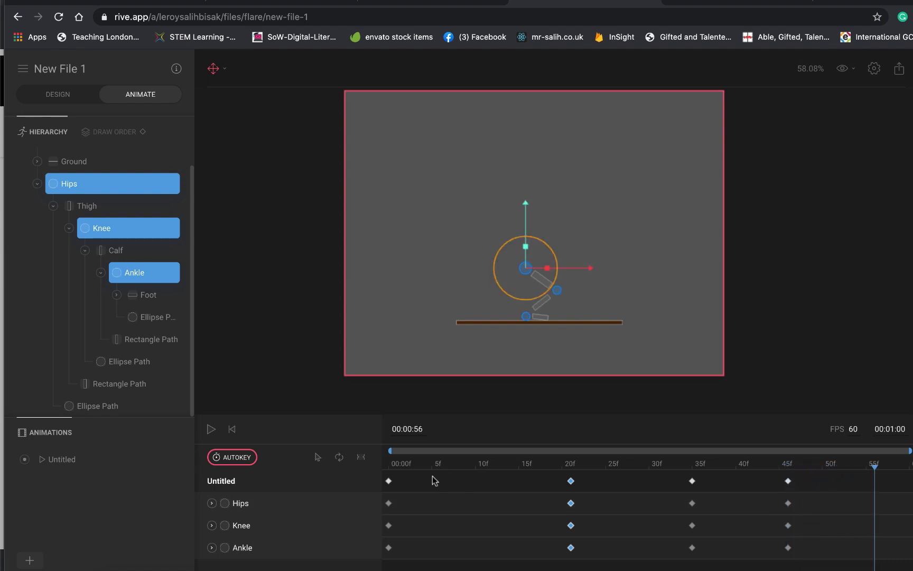
left_click(388, 481)
key("super+v")
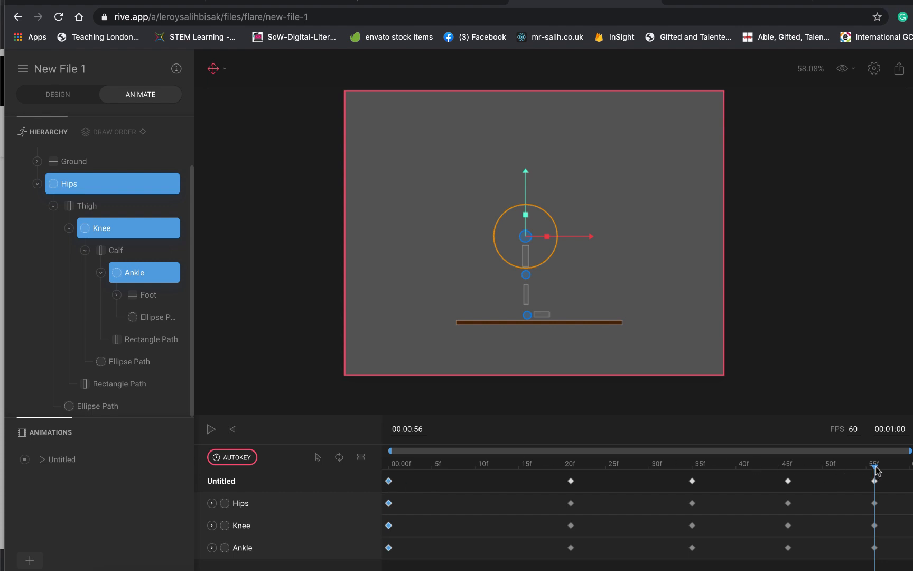
left_click_drag(876, 469, 369, 466)
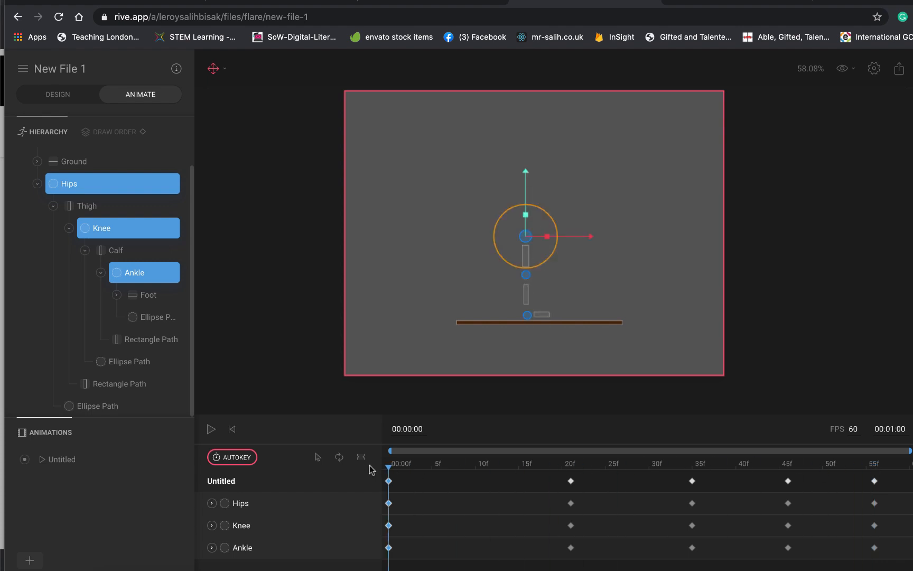
left_click(211, 429)
- Move the first crouch keyframes of Hips, Knee and Ankle earlier to 00:00:09
left_click(571, 481)
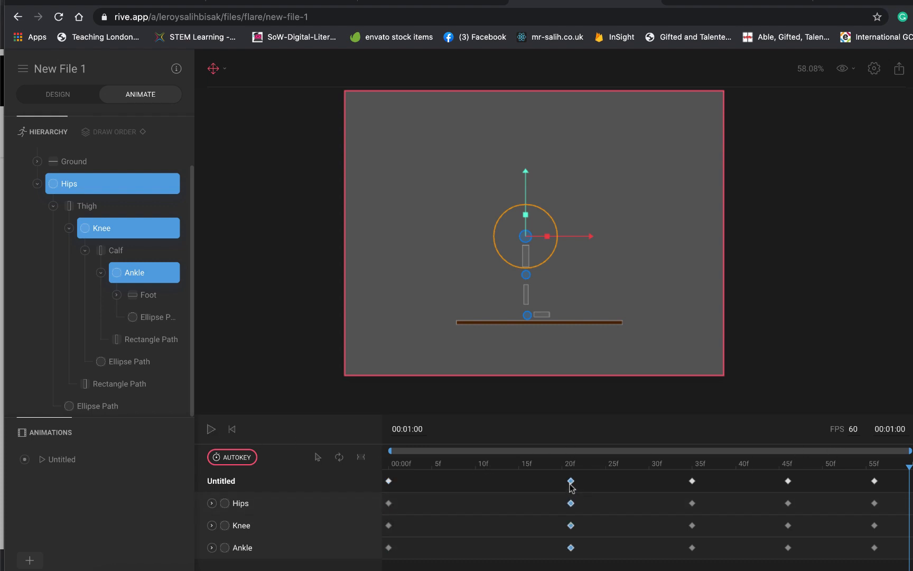
left_click_drag(571, 480, 467, 480)
left_click_drag(909, 470, 466, 475)
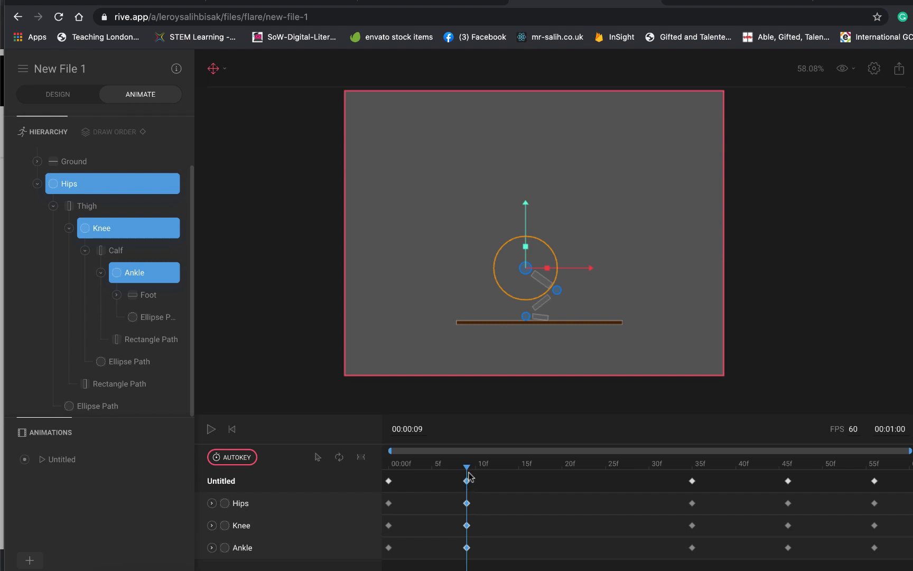
- Paste a copy of the crouch keyframes at about frame 14 to hold the pose, and play the animation from the start
left_click_drag(466, 468, 272, 528)
key("super+v")
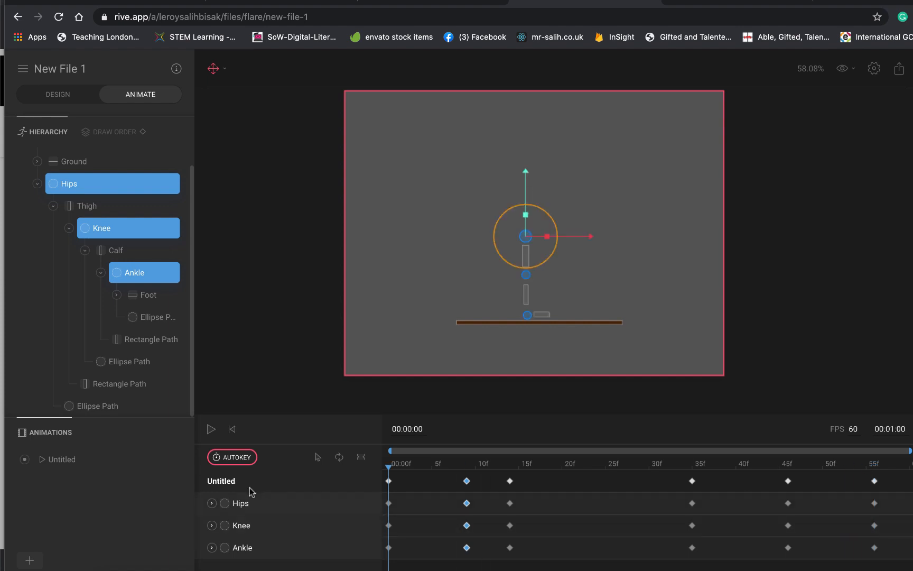
left_click(211, 429)
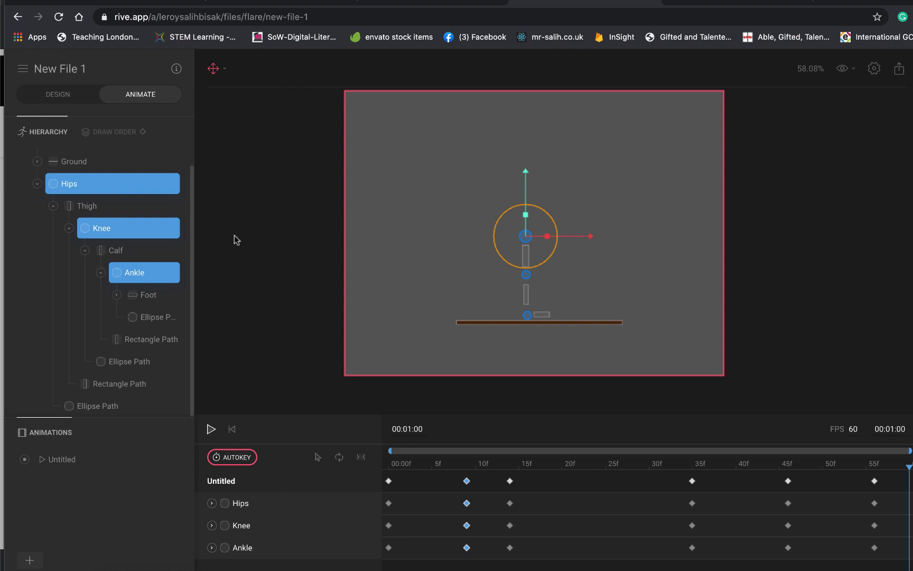
left_click(600, 0)
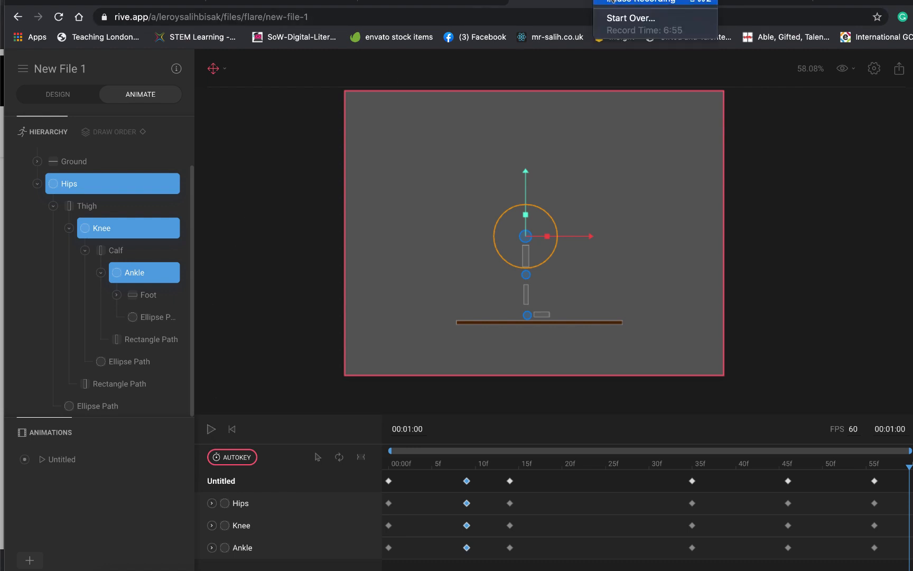